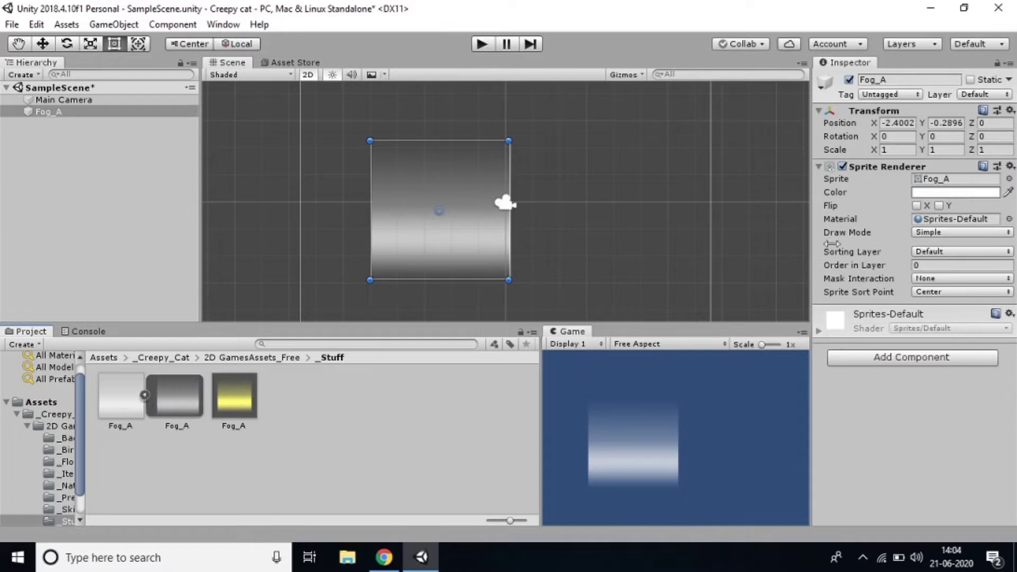
Step: Inspect the Fog_A texture's import settings and texture type options, along with the yellow Fog_A material and the Fog_A sprite
left_click(135, 396)
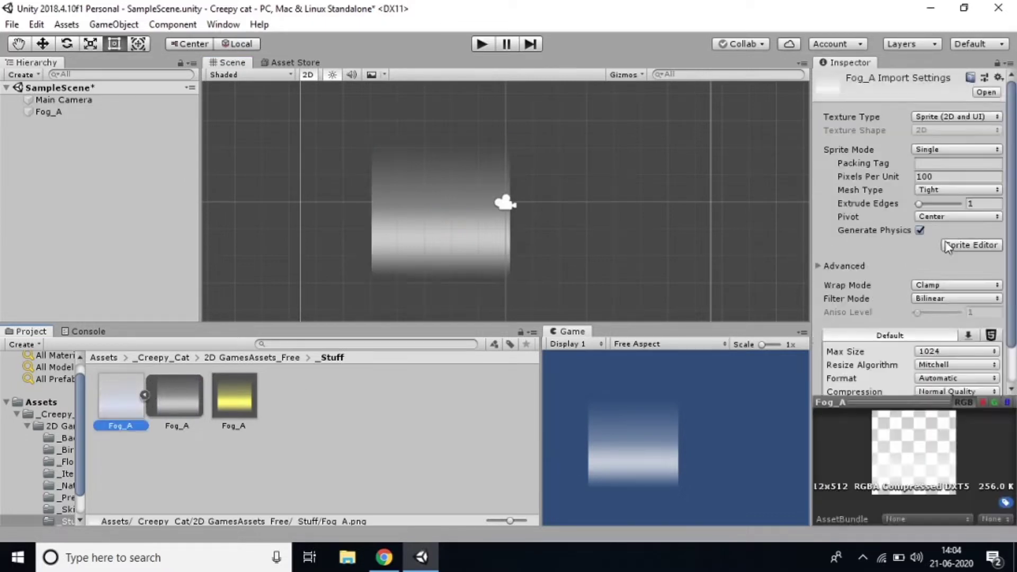
left_click(986, 117)
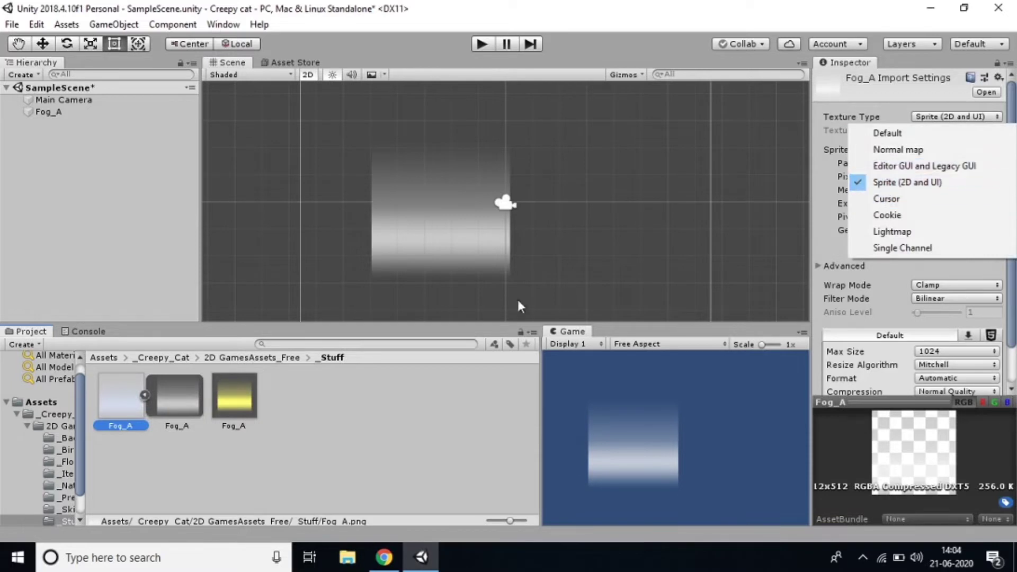
left_click(369, 454)
left_click(236, 409)
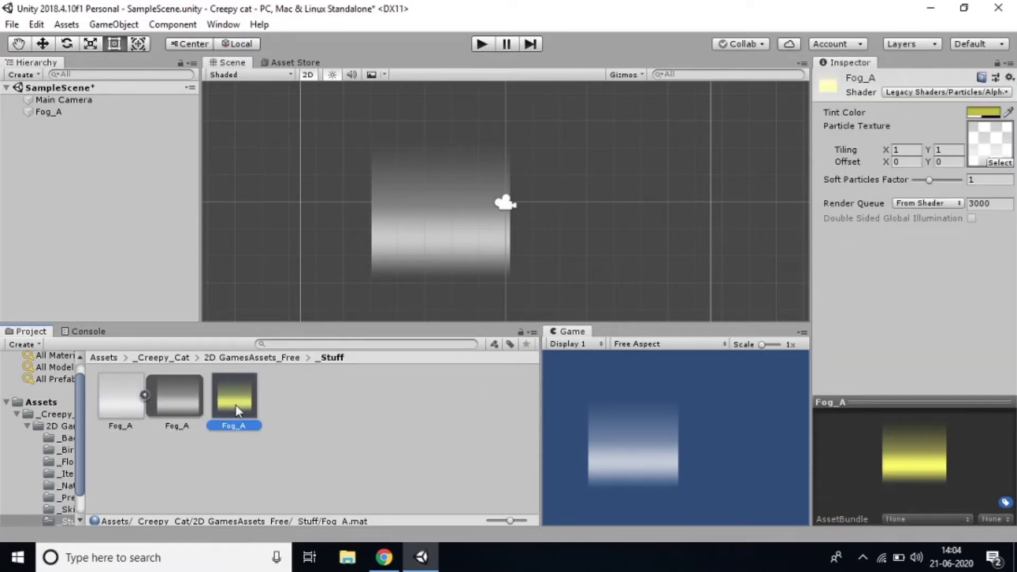
left_click_drag(233, 404, 322, 230)
left_click(252, 406)
left_click(157, 398)
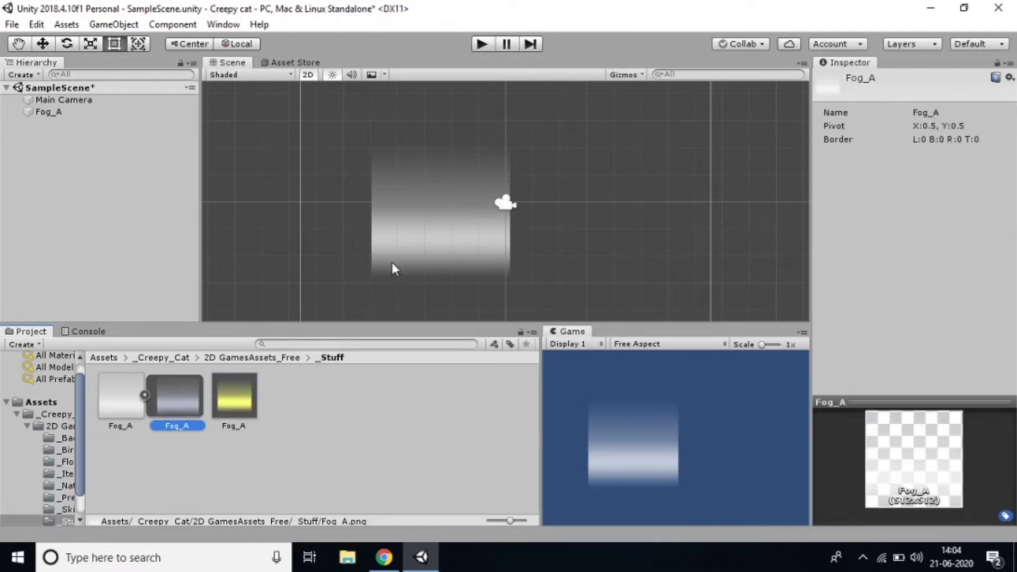
Step: Delete the Fog_A sprite from the scene
left_click(435, 242)
left_click_drag(487, 243, 532, 241)
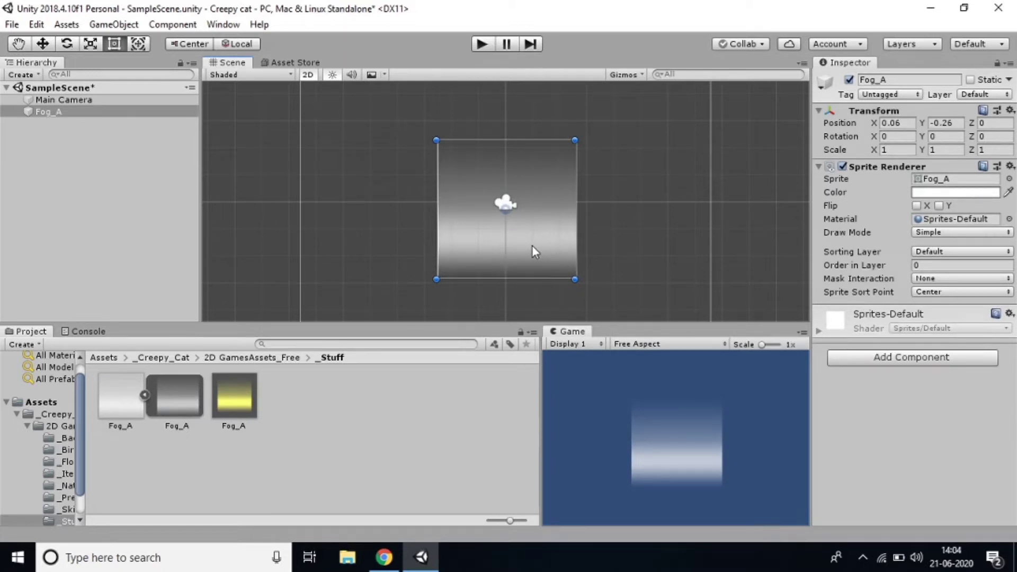
key("Delete")
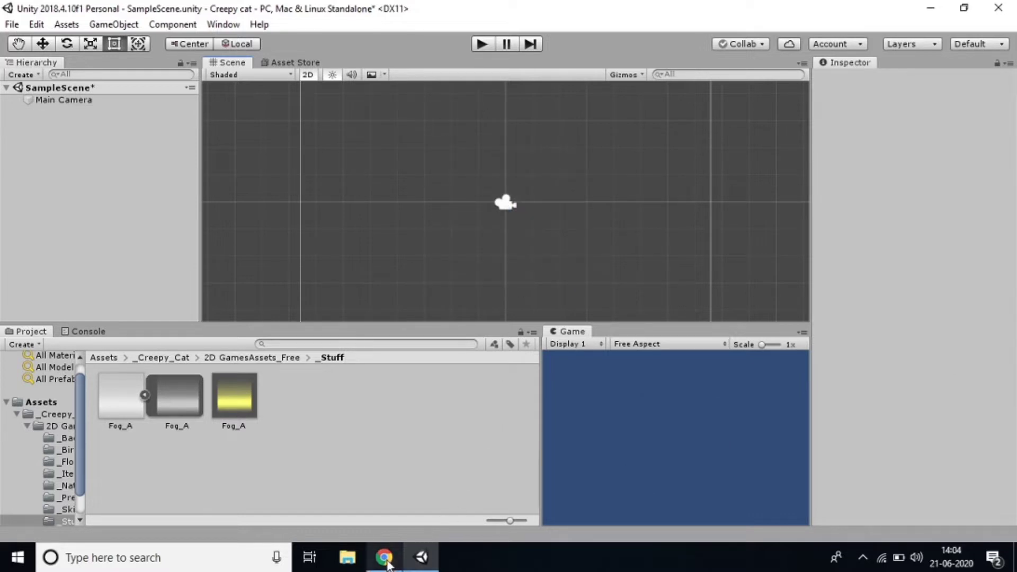
Step: Import the bg image from the desktop into the project's _Stuff assets folder
mouse_move(388, 565)
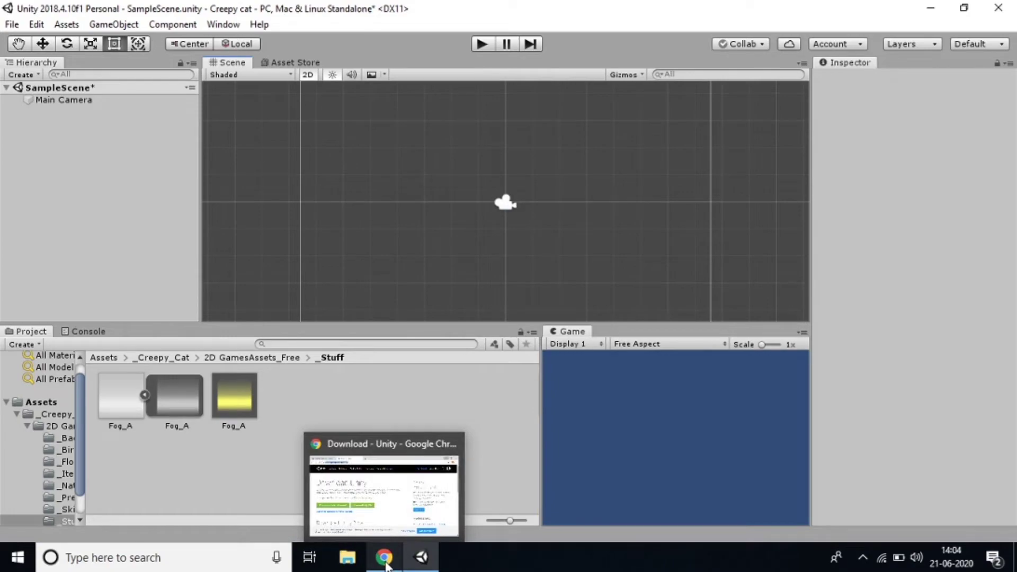
left_click(382, 501)
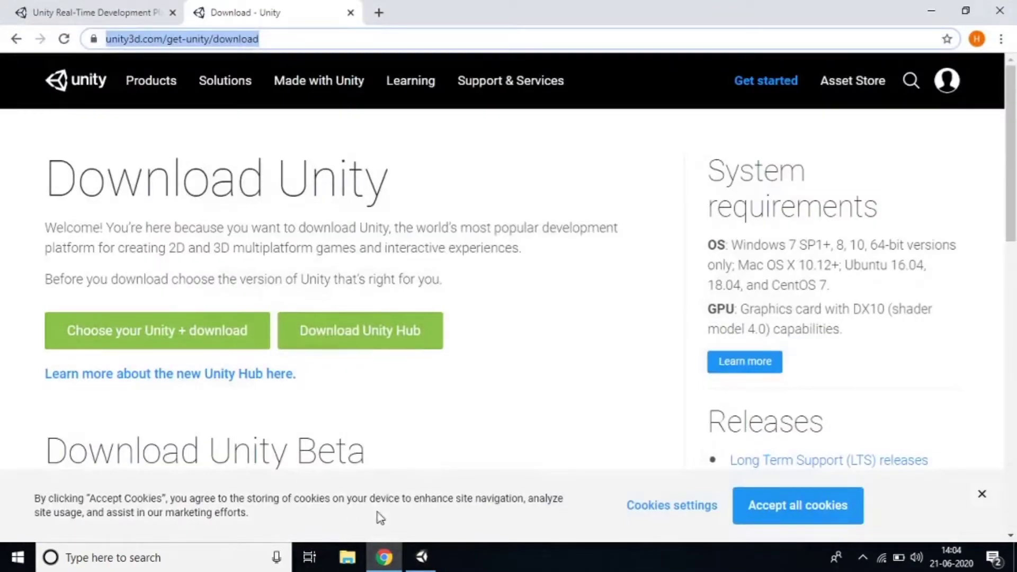
left_click(919, 7)
left_click(919, 6)
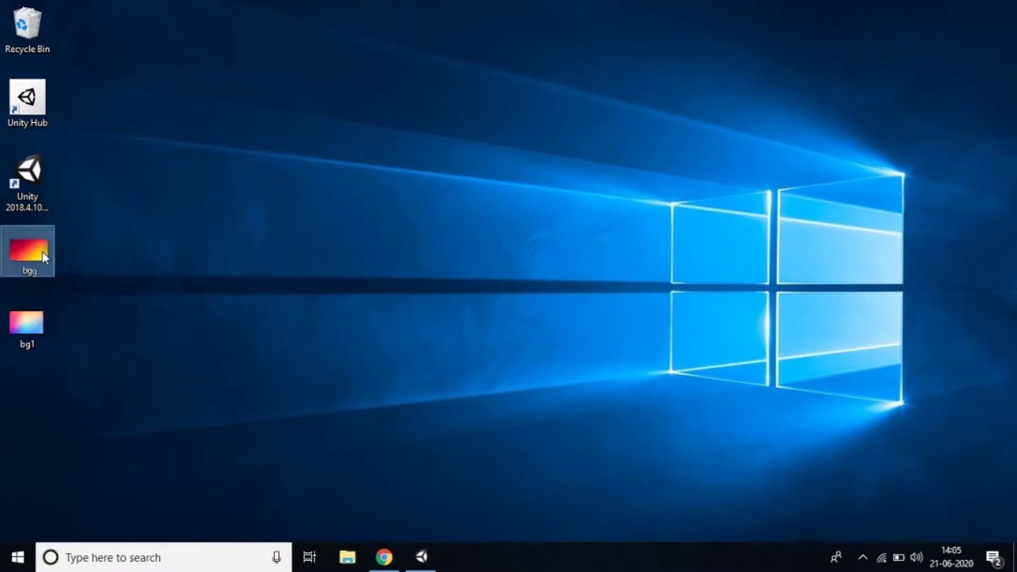
left_click_drag(21, 249, 301, 395)
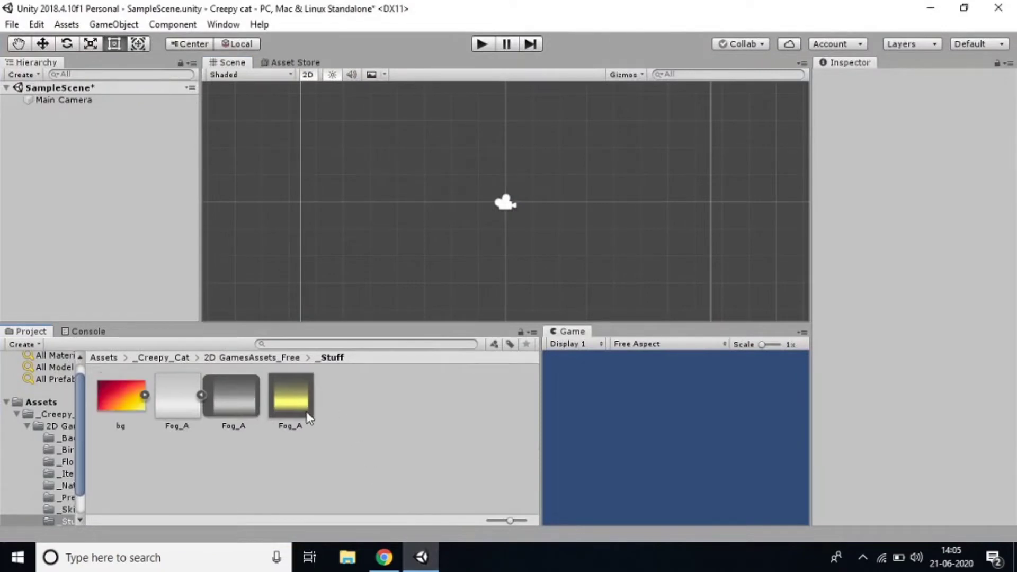
Step: Expand the imported bg asset in the _Stuff folder and place it in the scene as a sprite
left_click(143, 394)
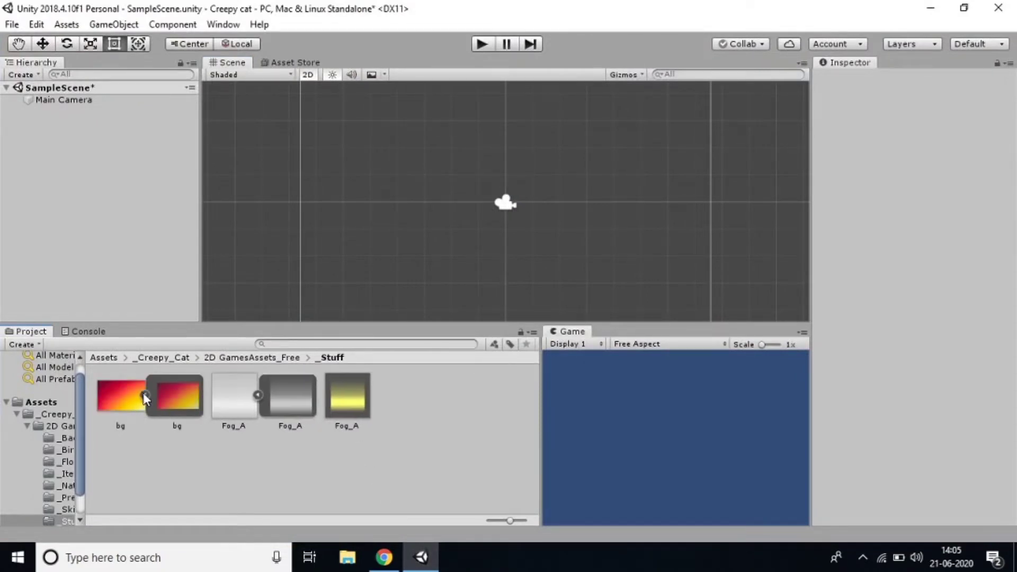
left_click(142, 402)
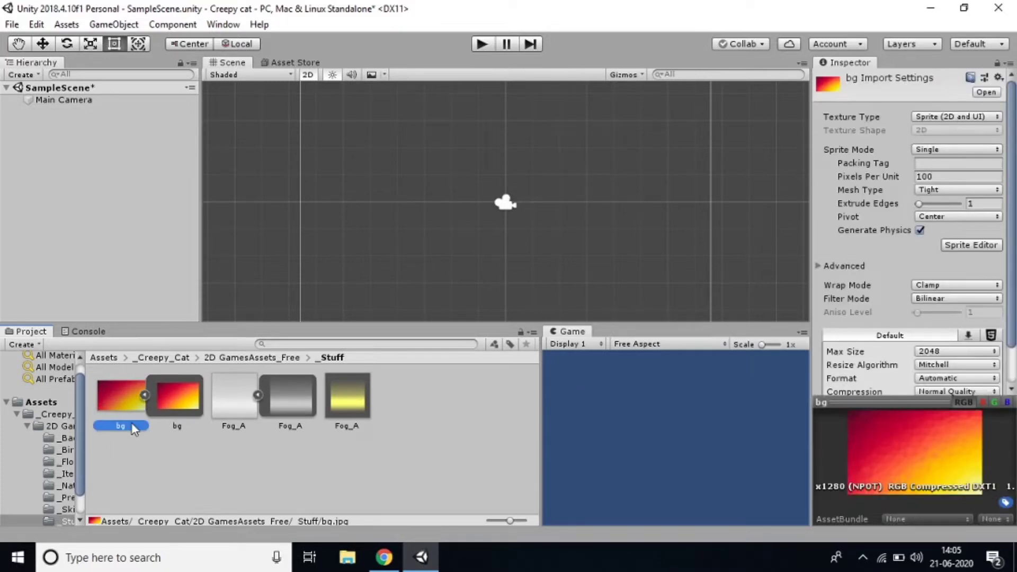
left_click_drag(131, 407, 461, 262)
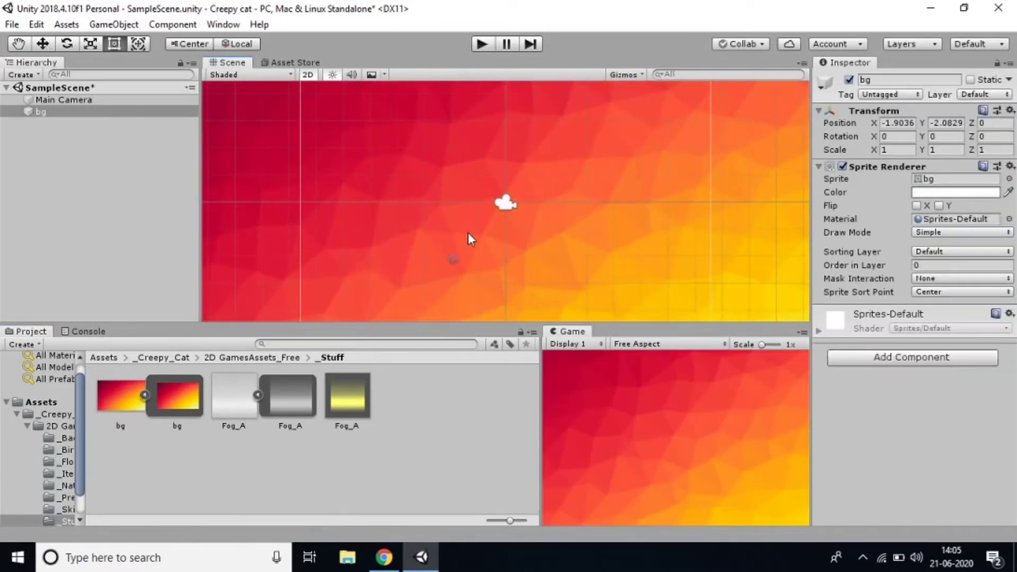
Step: Move the bg sprite over the camera frame and shrink it to a scale of about 0.69 by 0.76
scroll(462, 262, "down", 4)
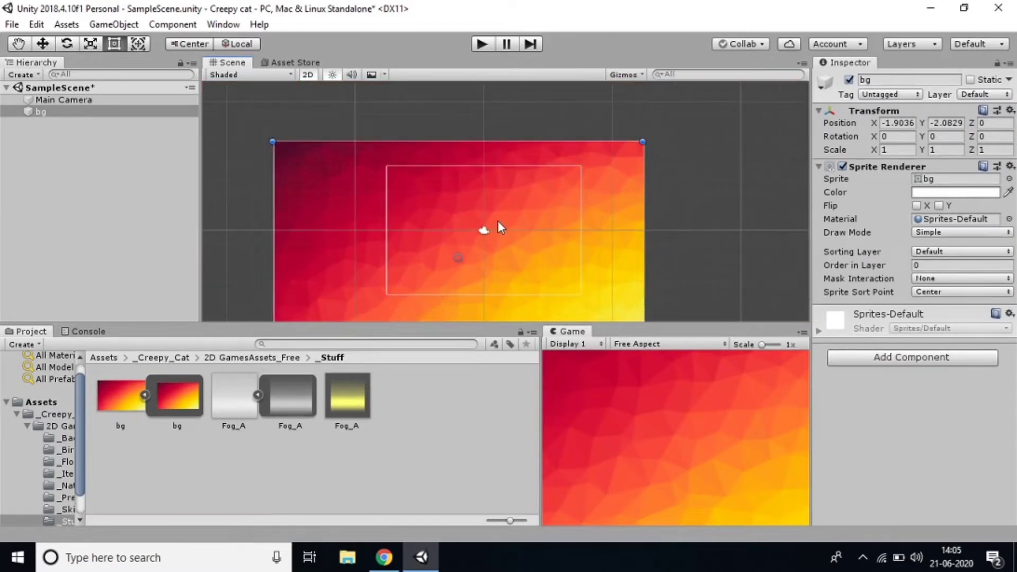
left_click_drag(497, 220, 548, 189)
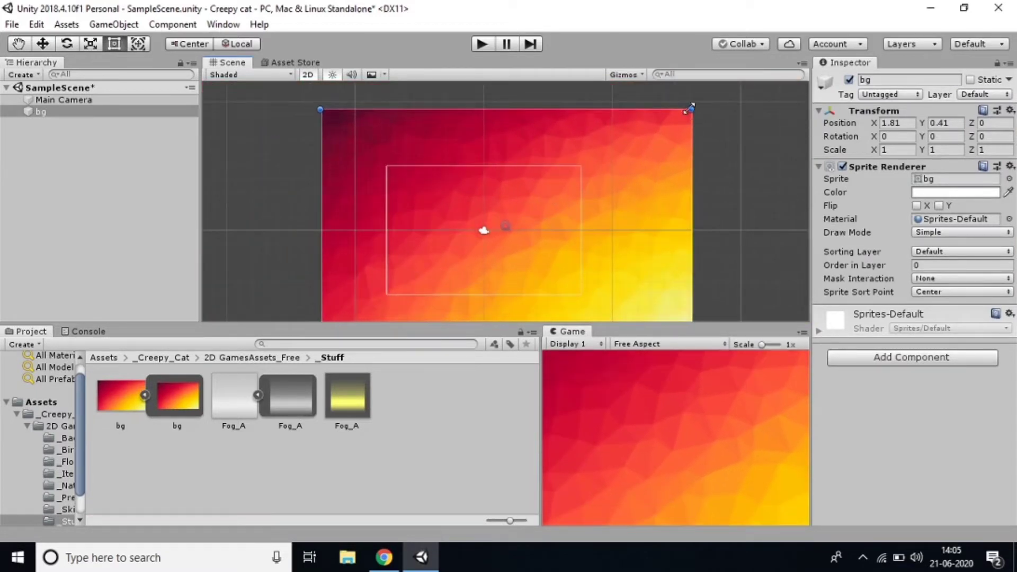
left_click_drag(688, 109, 602, 156)
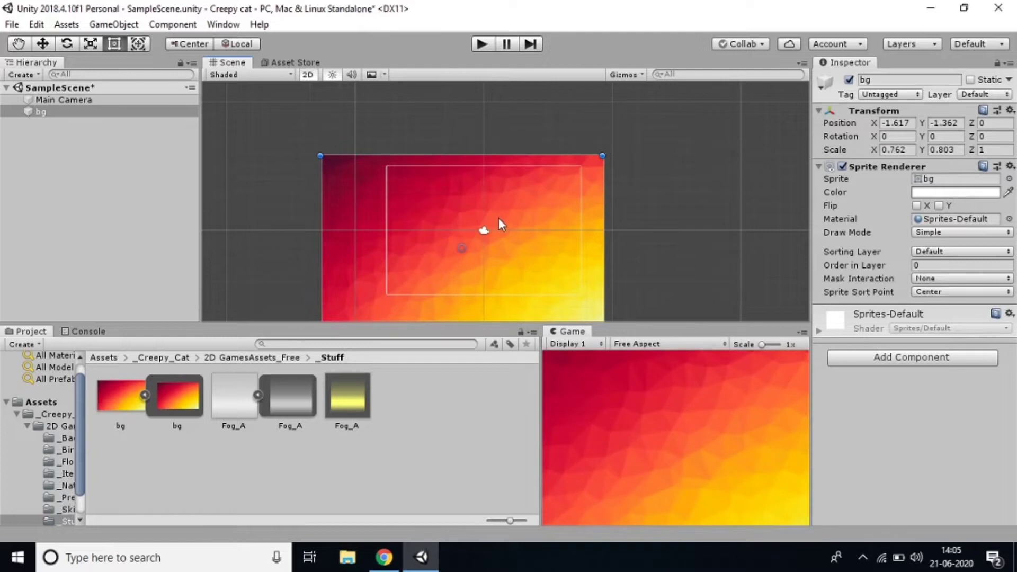
left_click_drag(501, 223, 517, 211)
scroll(422, 222, "down", 2)
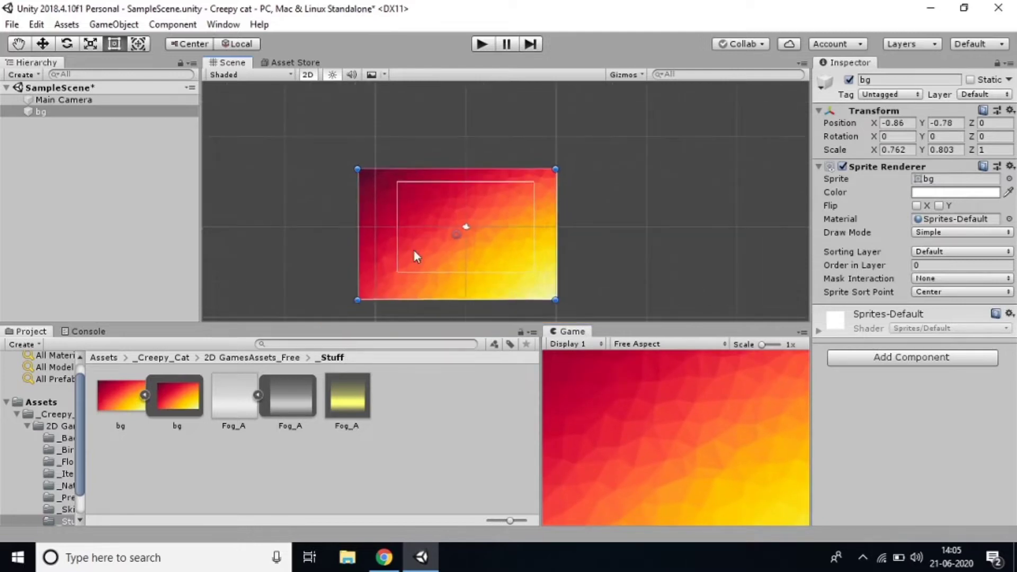
left_click_drag(357, 300, 379, 288)
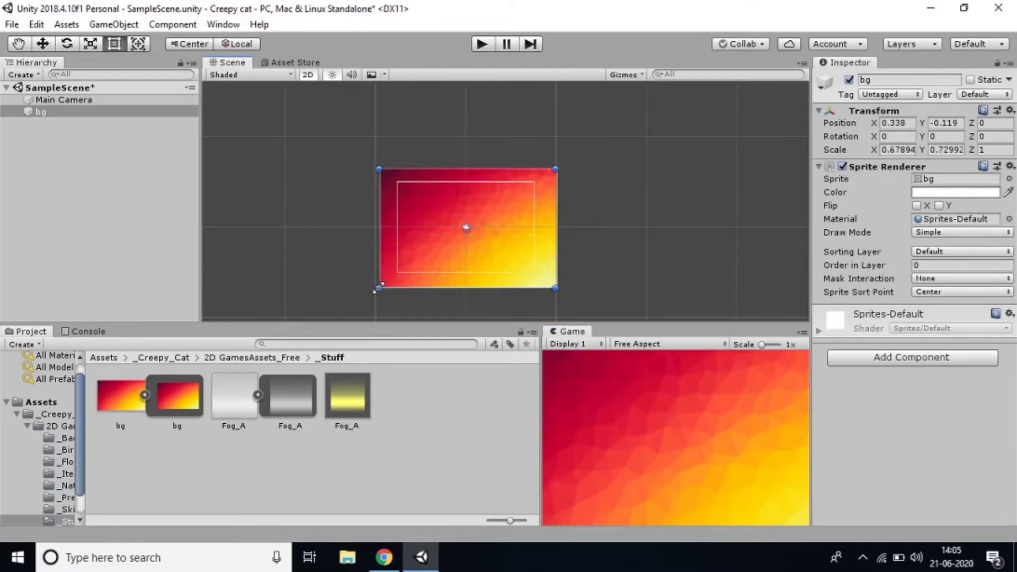
left_click_drag(555, 288, 558, 292)
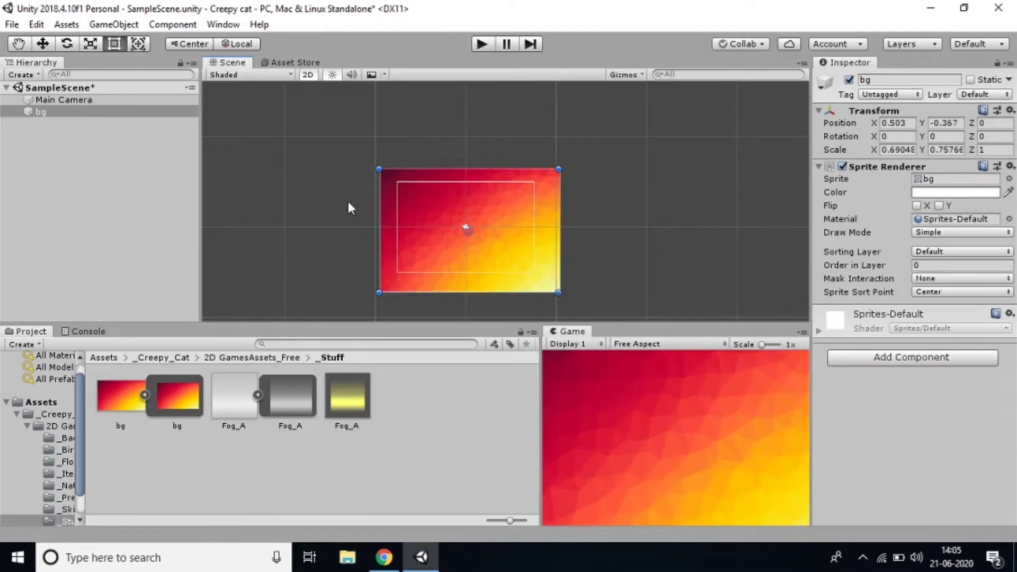
Step: Enlarge the bg sprite to a scale of about 1.04 by 1.15 and move it to about X 1.58, Y 0.67
left_click_drag(378, 170, 374, 150)
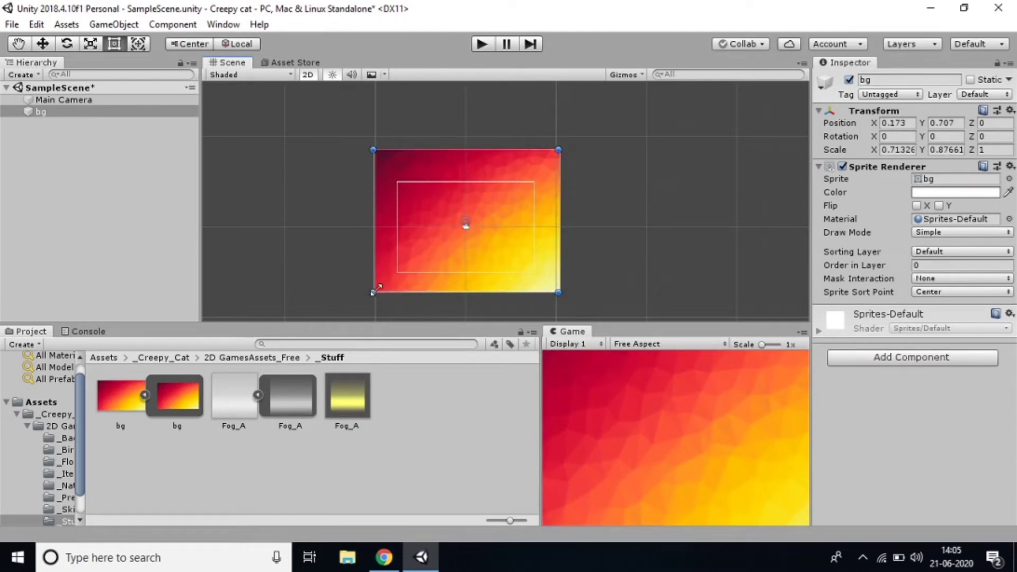
left_click_drag(374, 290, 361, 299)
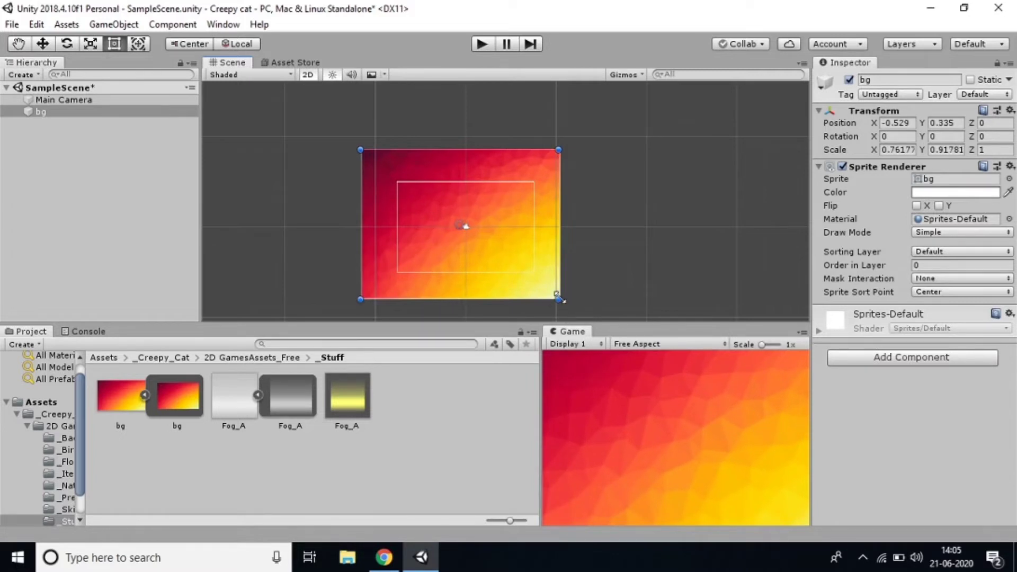
left_click_drag(558, 299, 581, 305)
left_click_drag(581, 150, 597, 135)
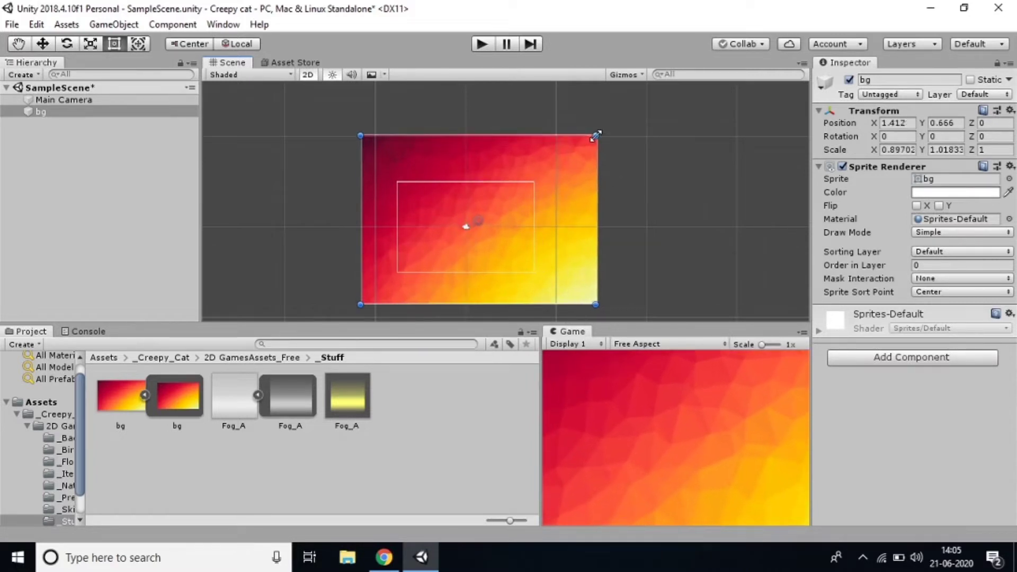
left_click_drag(360, 134, 325, 117)
left_click_drag(562, 218, 566, 223)
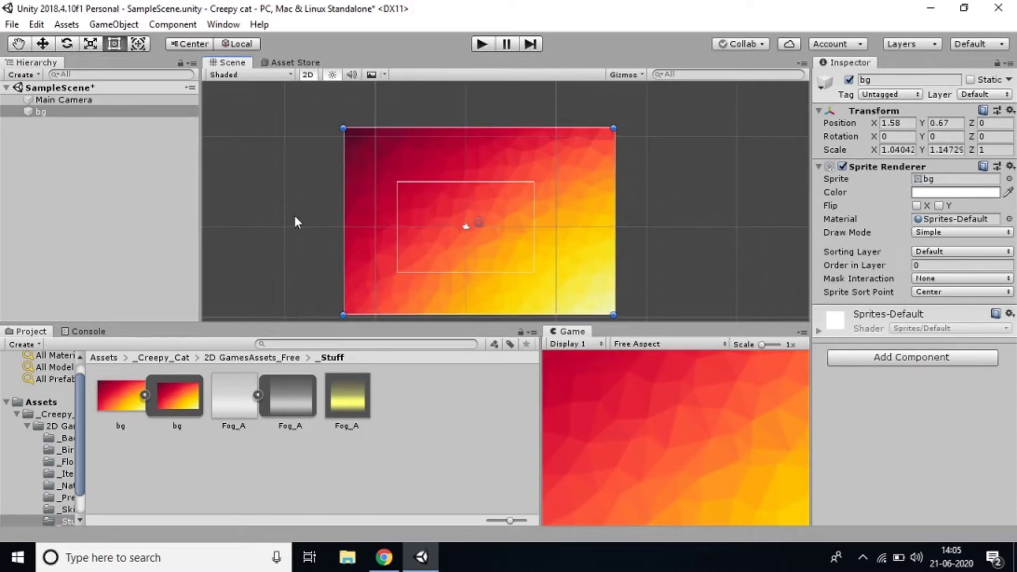
Step: Deselect the bg sprite and pan the scene view with the Hand tool to centre the background
left_click(19, 45)
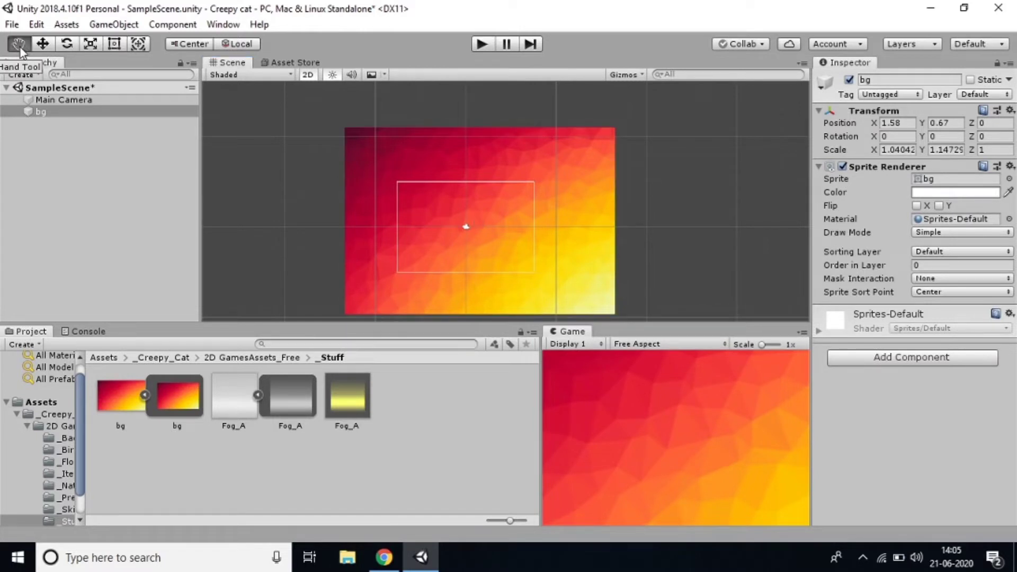
left_click(71, 173)
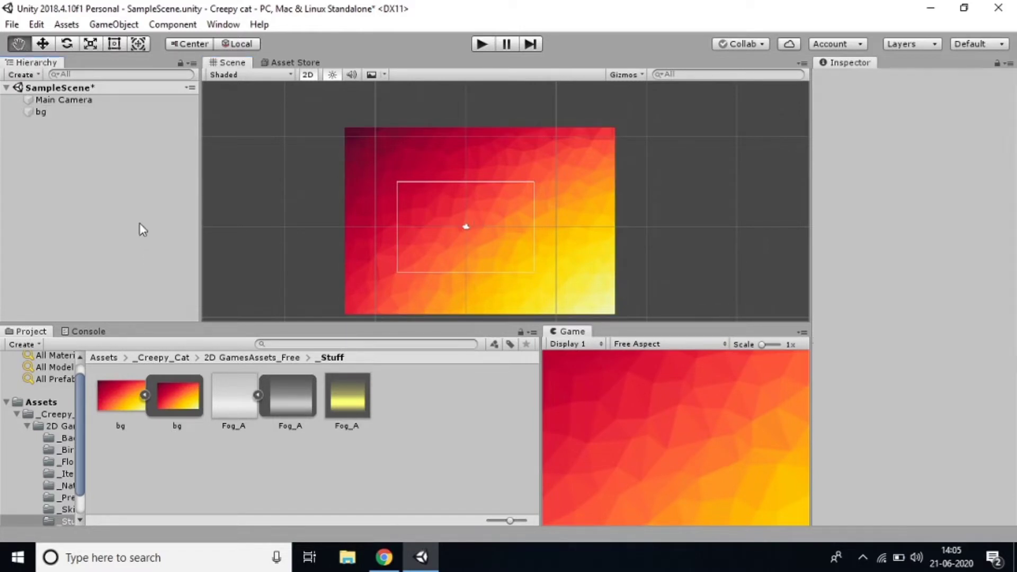
left_click(42, 44)
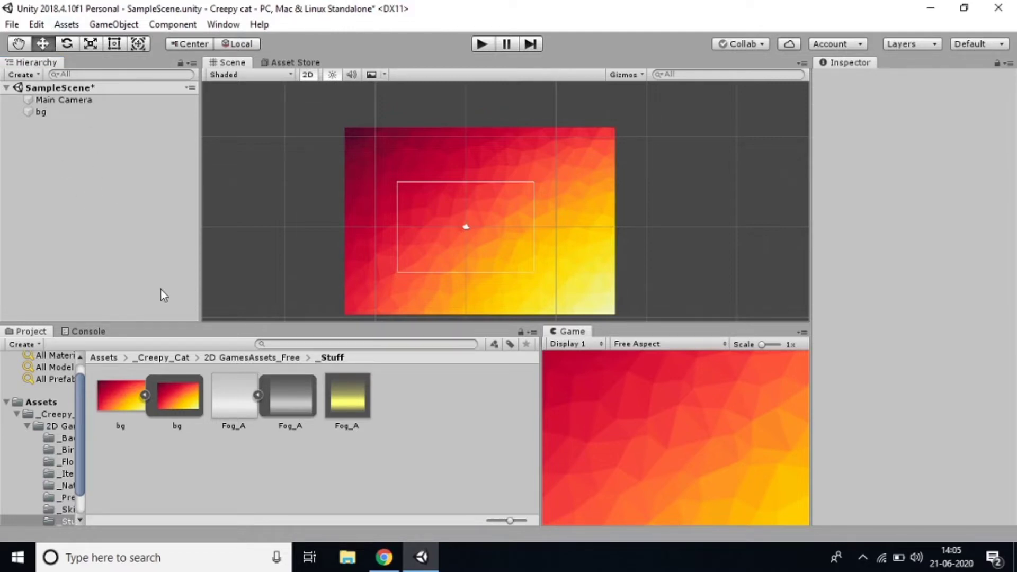
key("q")
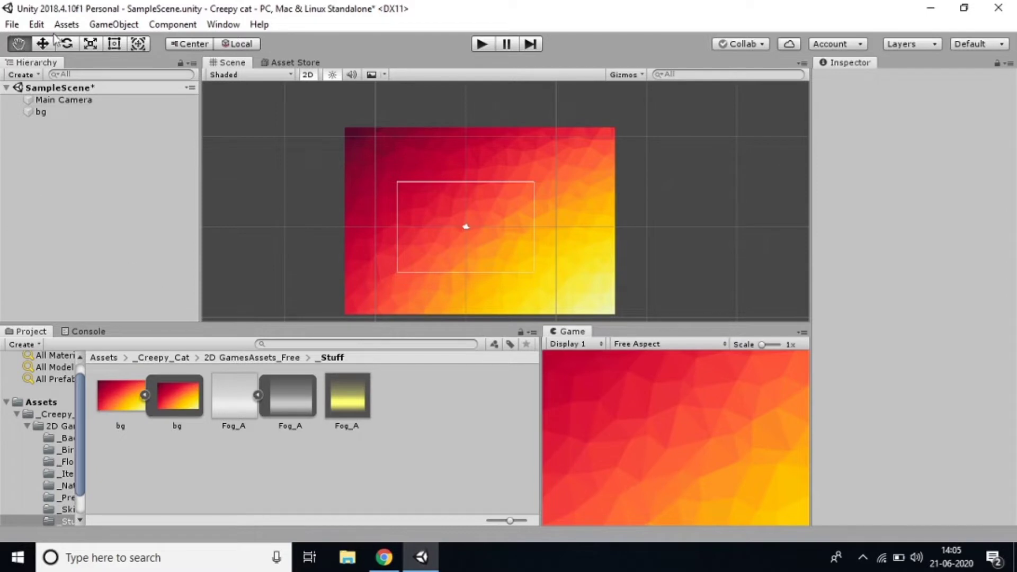
left_click_drag(399, 200, 433, 200)
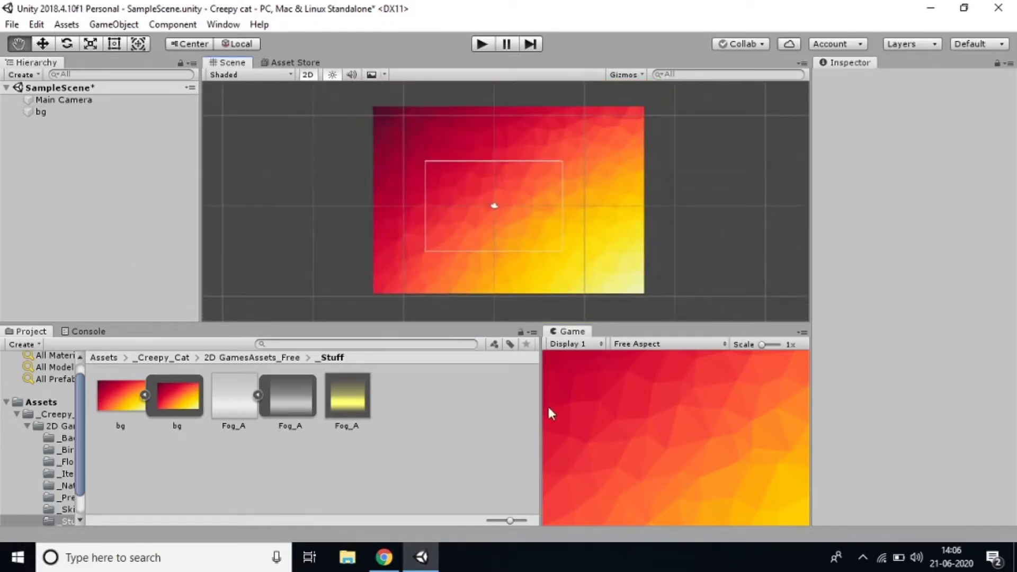
Step: Move the bg sprite to about X 1.08, Y 0.09 with the Move tool
left_click(43, 47)
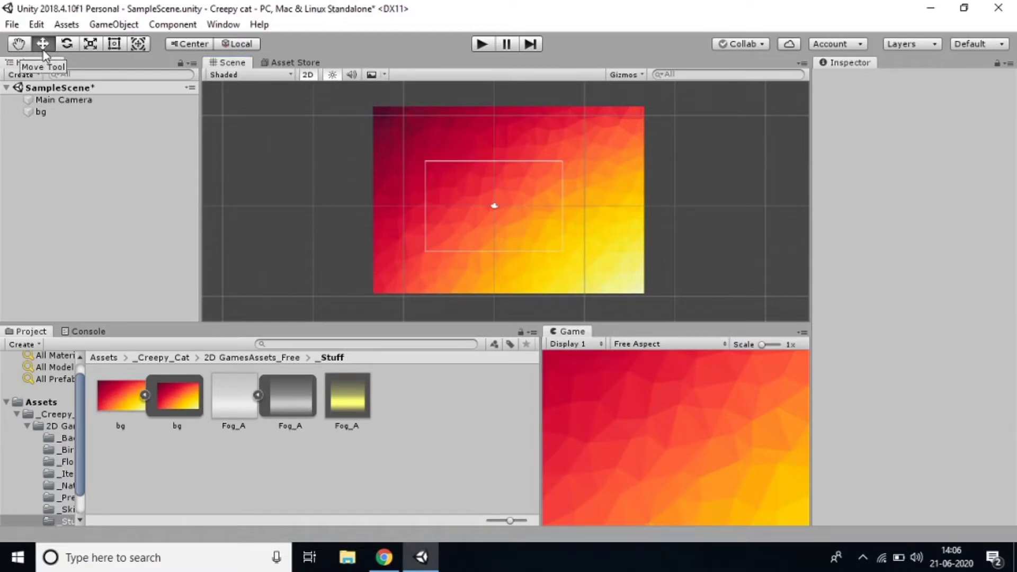
left_click(481, 189)
mouse_move(512, 192)
left_mouse_down()
mouse_move(533, 192)
mouse_move(517, 190)
mouse_move(512, 205)
mouse_move(508, 196)
left_mouse_up()
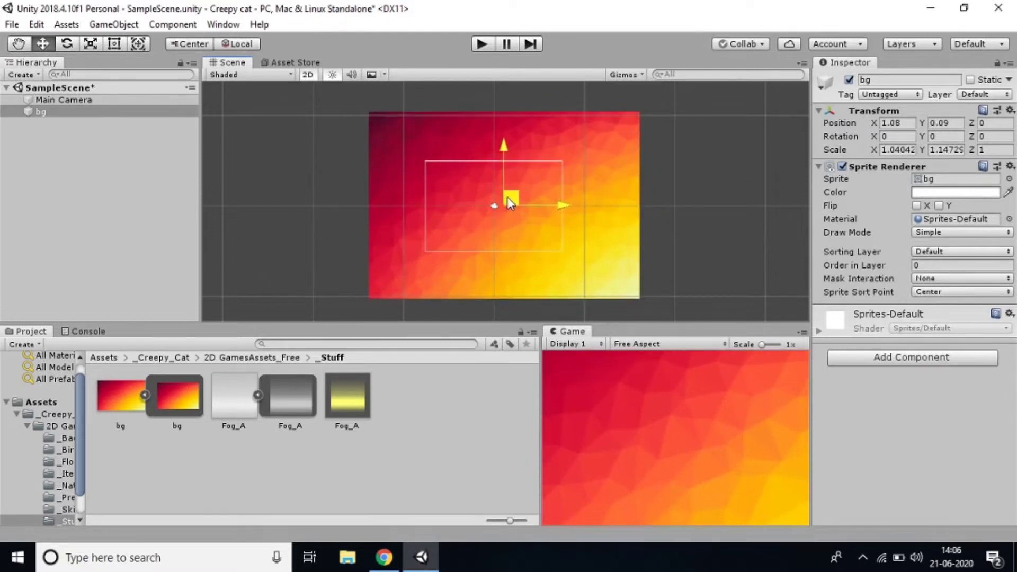
Step: Try rotating the bg sprite by about 0.77 degrees around Z with the Rotate tool, and undo the rotation
key("e")
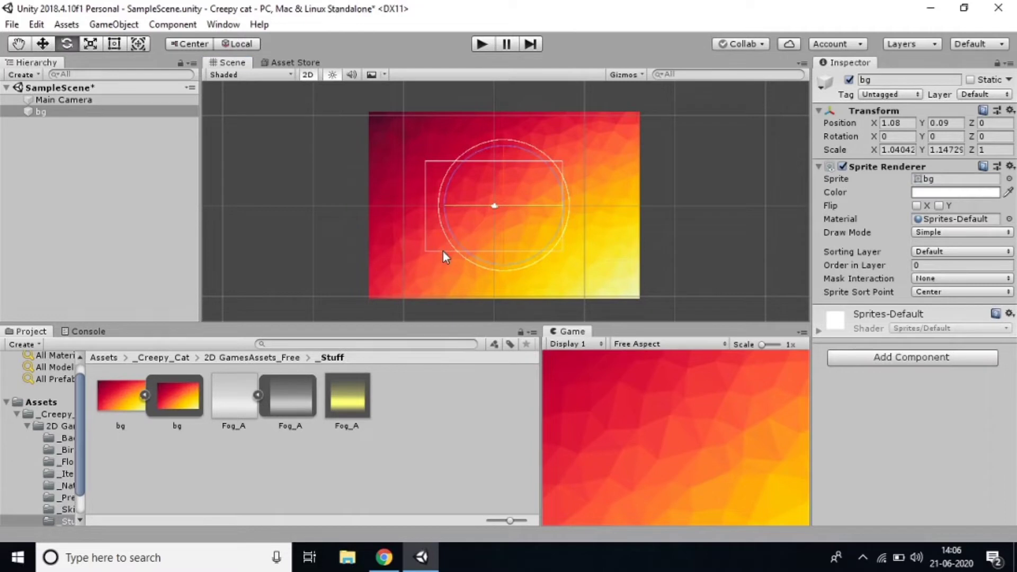
mouse_move(442, 252)
left_mouse_down()
mouse_move(486, 251)
mouse_move(547, 212)
mouse_move(441, 261)
mouse_move(455, 265)
left_mouse_up()
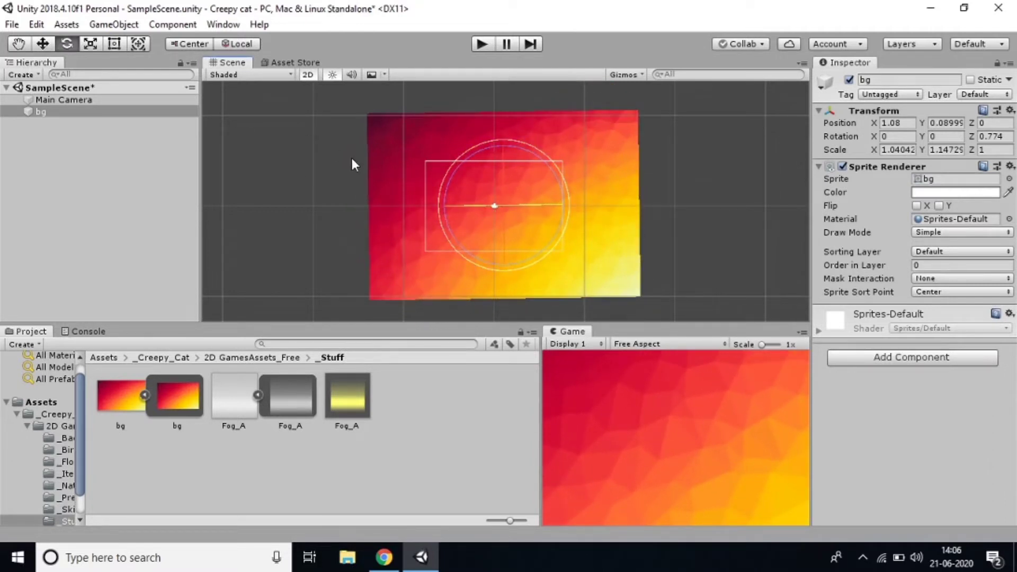
key("ctrl+z")
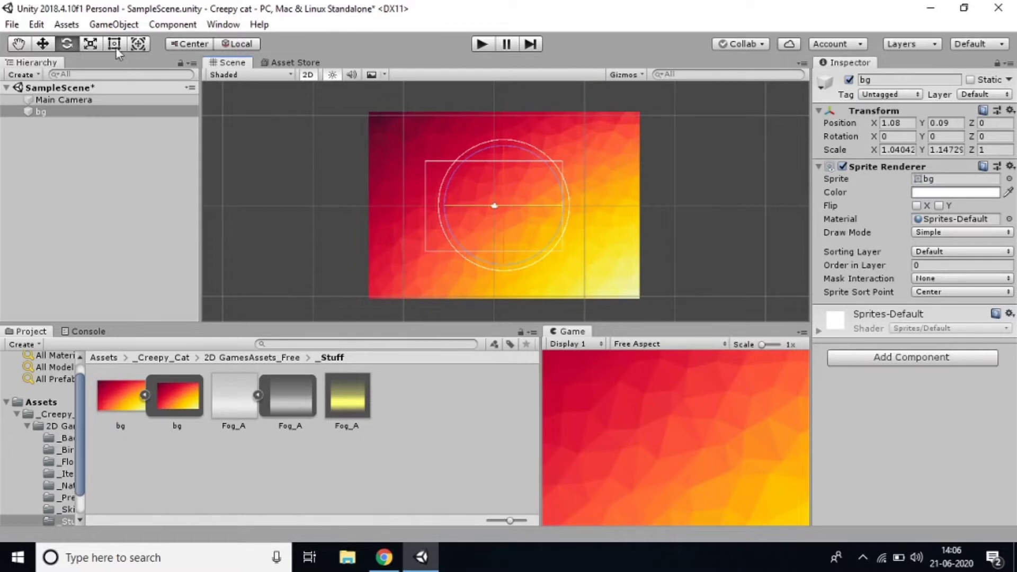
Step: Widen the bg sprite to an X scale of about 1.34 with the Scale tool
left_click(90, 43)
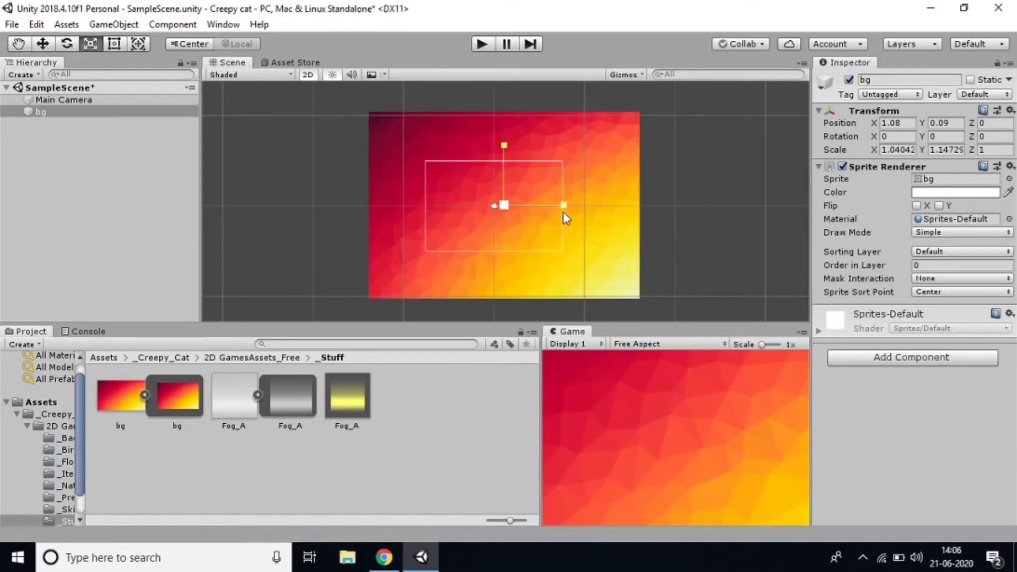
left_click_drag(563, 205, 581, 209)
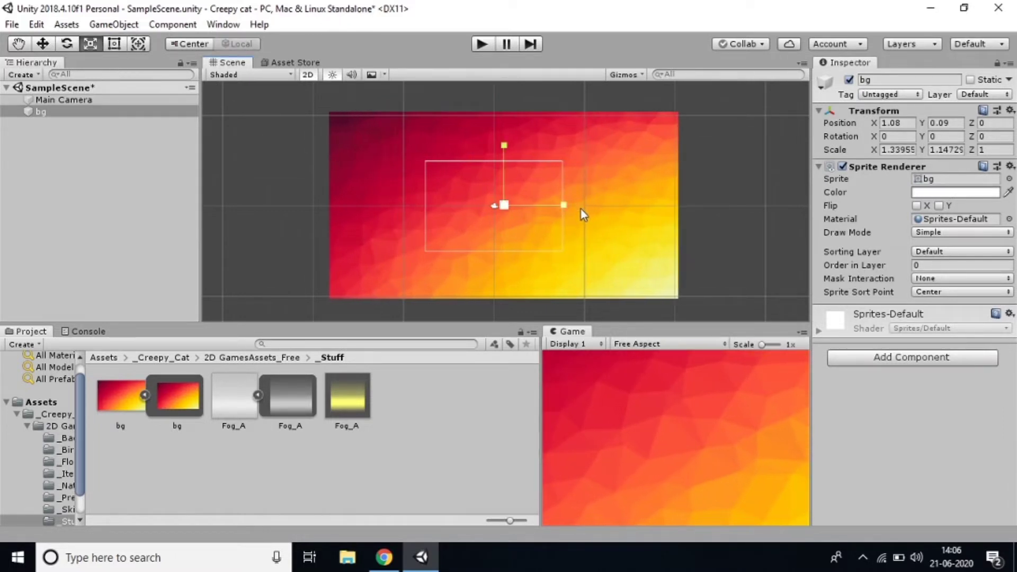
Step: Undo the last widening of the bg sprite and shrink it with the Rect tool to a scale of about X 1.01, Y 1.12
key("ctrl+z")
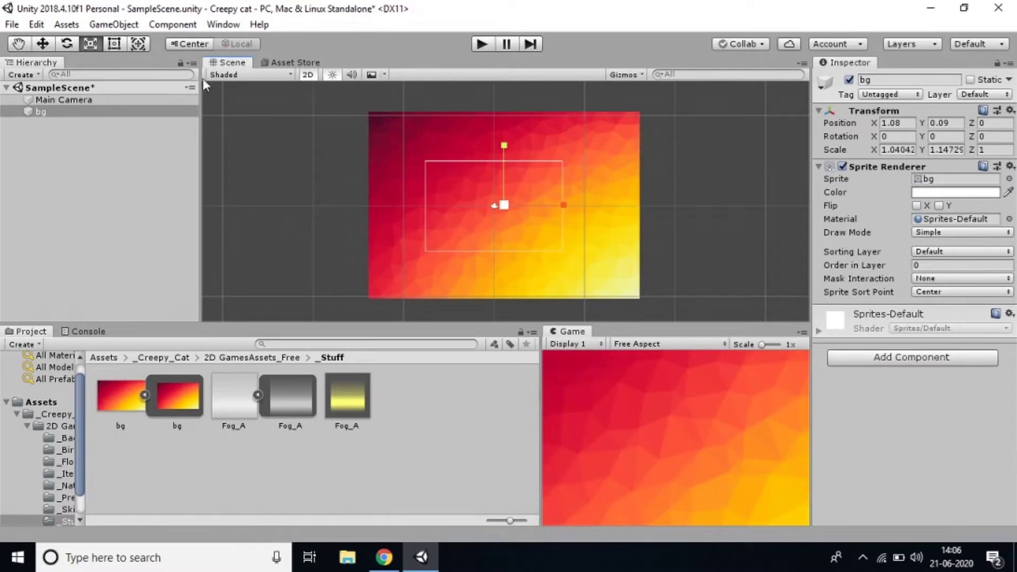
left_click(115, 43)
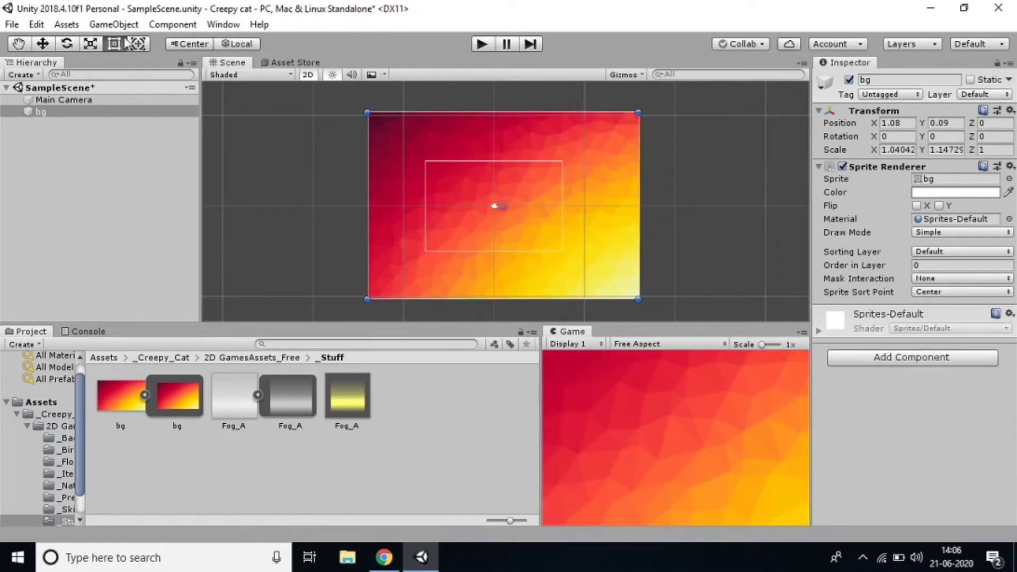
left_click_drag(367, 299, 374, 295)
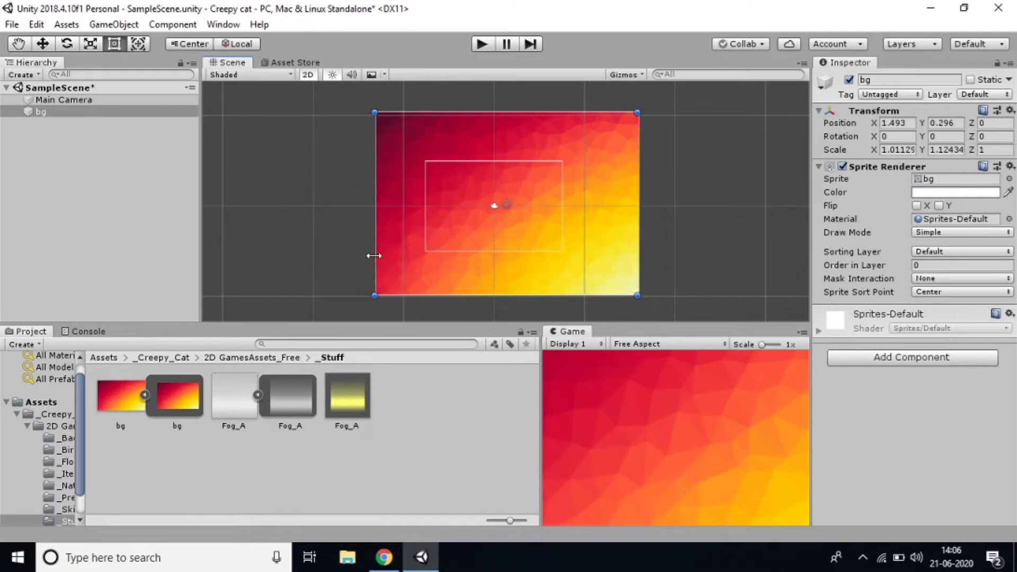
Step: Switch to the combined Move, Rotate or Scale tool, and save SampleScene with the bg sprite deselected
left_click(135, 44)
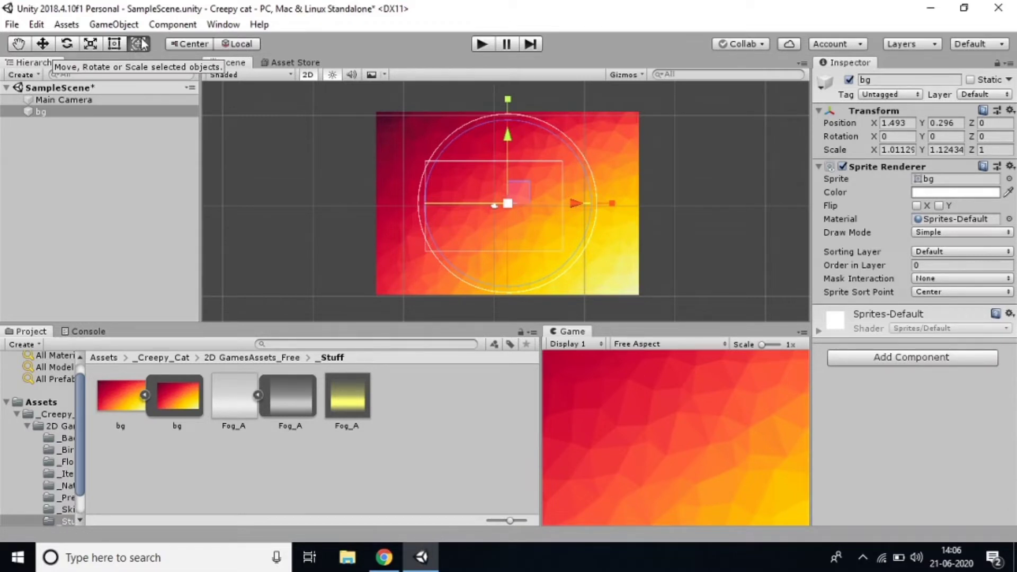
left_click(144, 157)
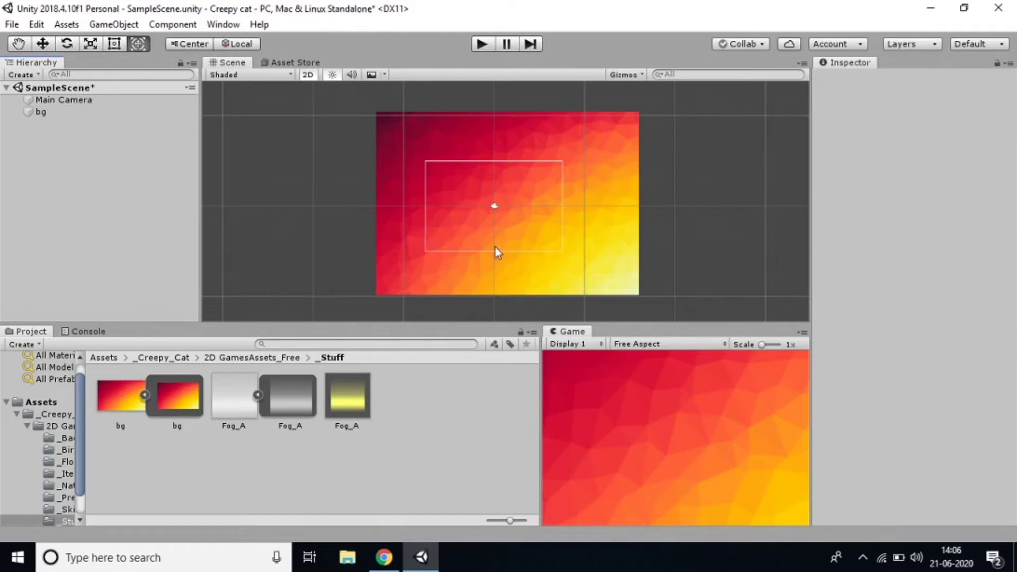
scroll(440, 231, "up", 3)
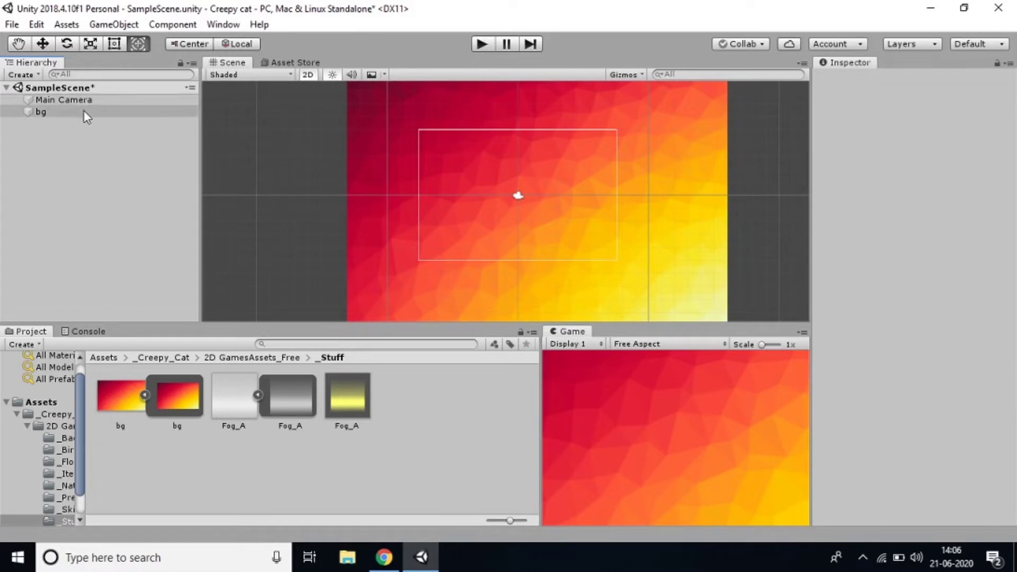
left_click(44, 89)
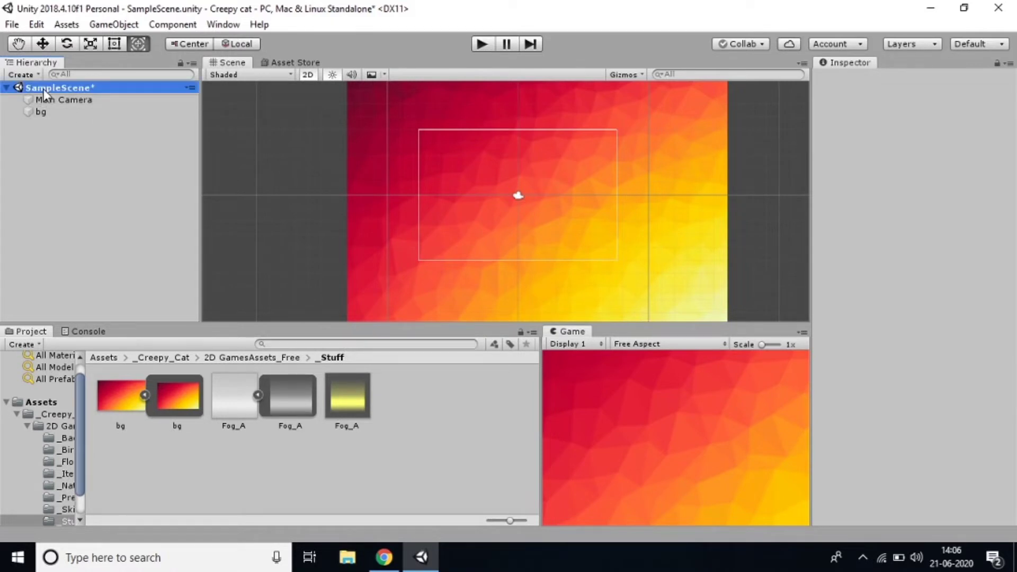
key("ctrl+s")
Step: Open the _Floors folder of 2D GamesAssets_Free and place the Grass_S_C sprite in the scene at about X -4.82, Y -2.89
left_click(160, 358)
double_click(119, 393)
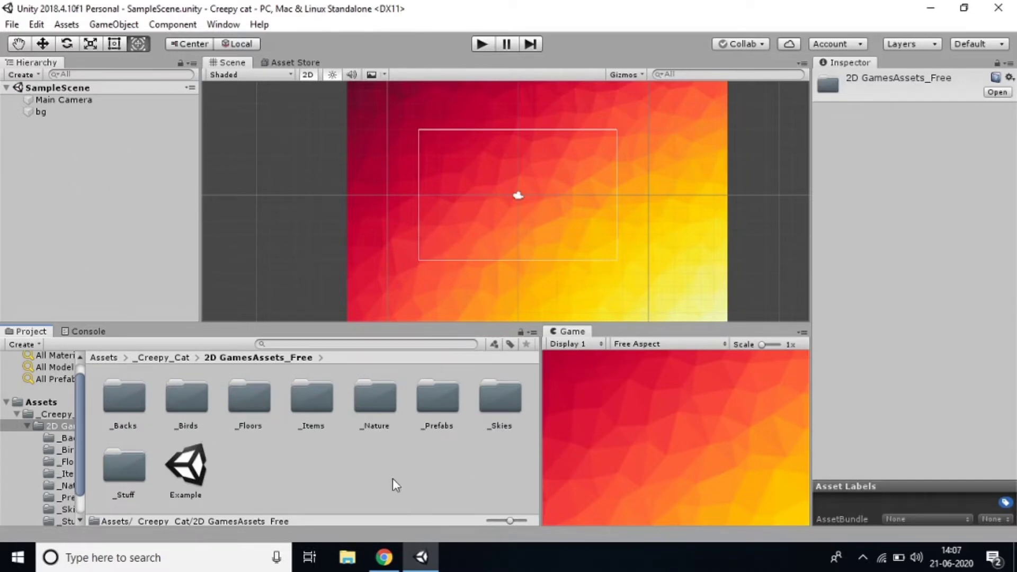
double_click(262, 402)
left_click(134, 412)
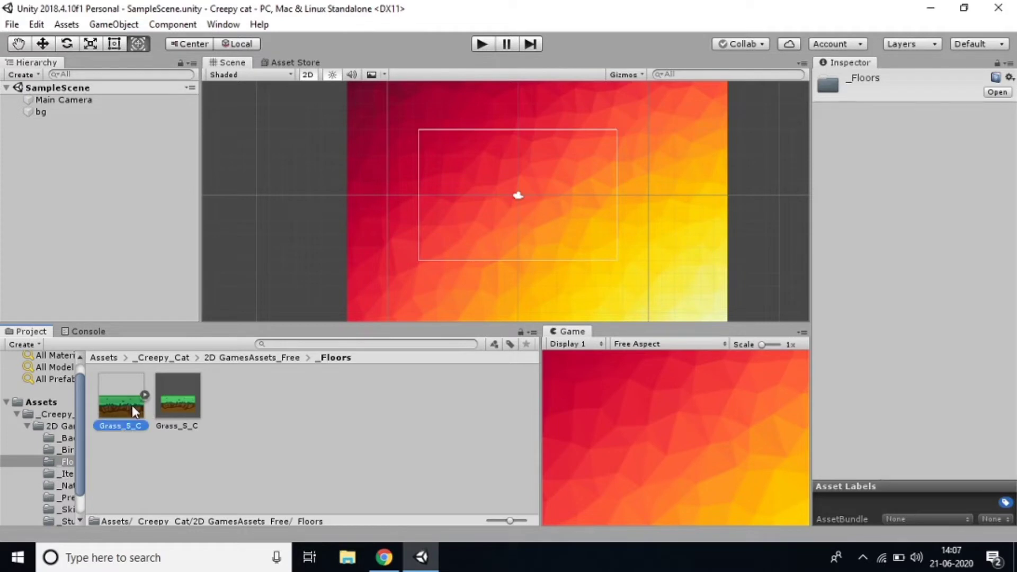
left_click_drag(134, 412, 455, 233)
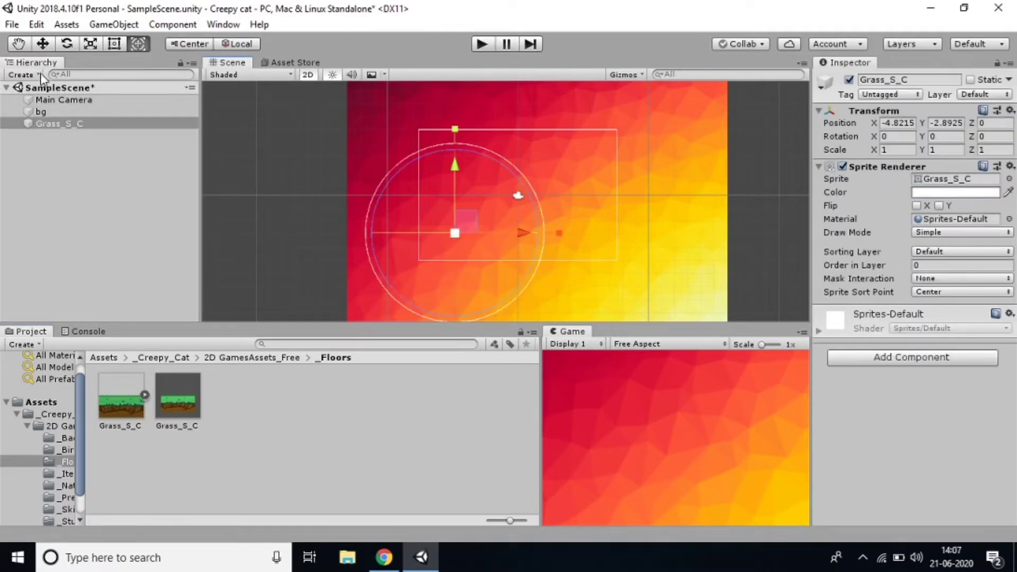
Step: Activate the Move tool, frame Grass_S_C in the scene and set its Order in Layer to 1
left_click(41, 46)
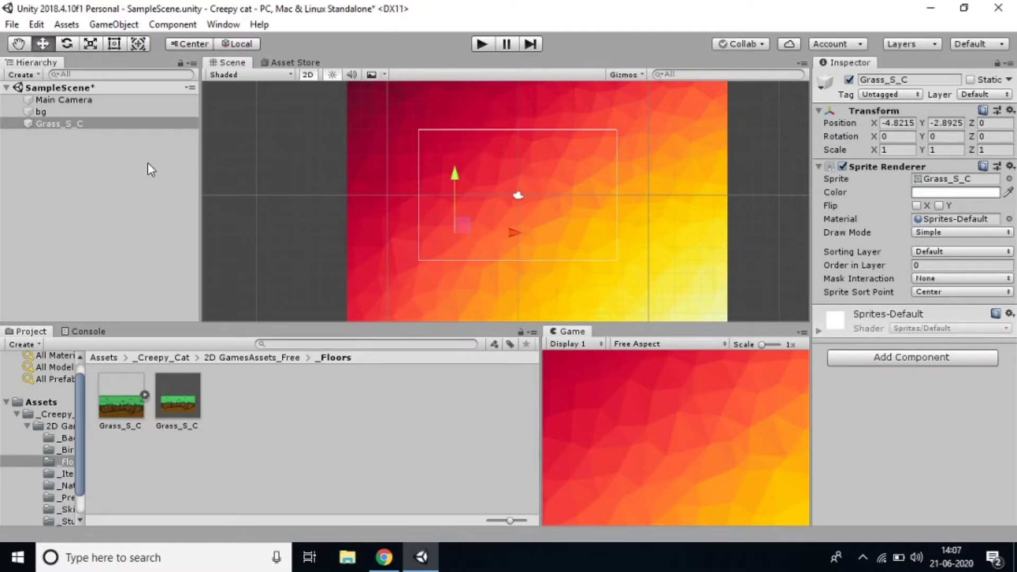
left_click(122, 130)
double_click(117, 126)
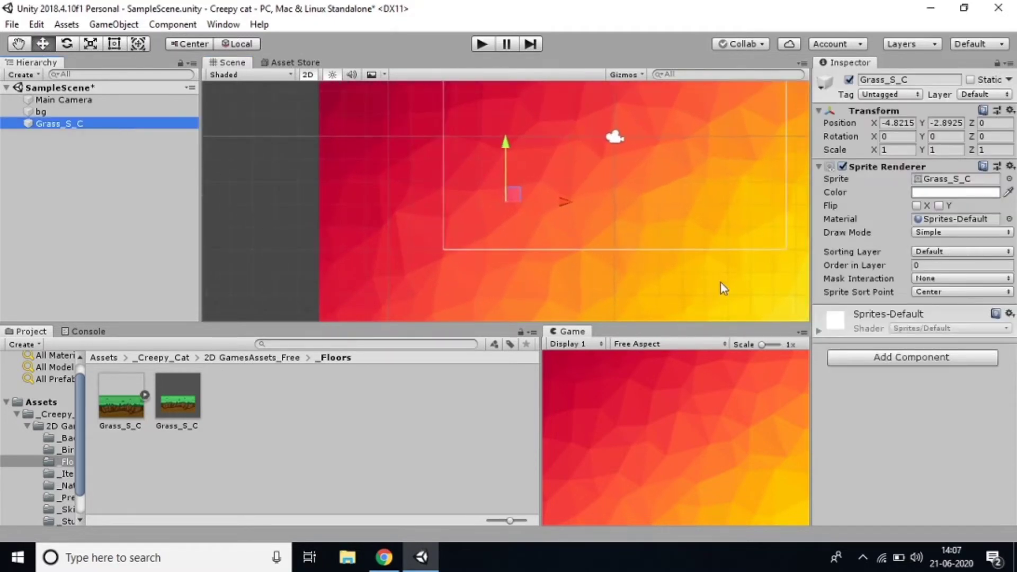
left_click(928, 266)
type("1")
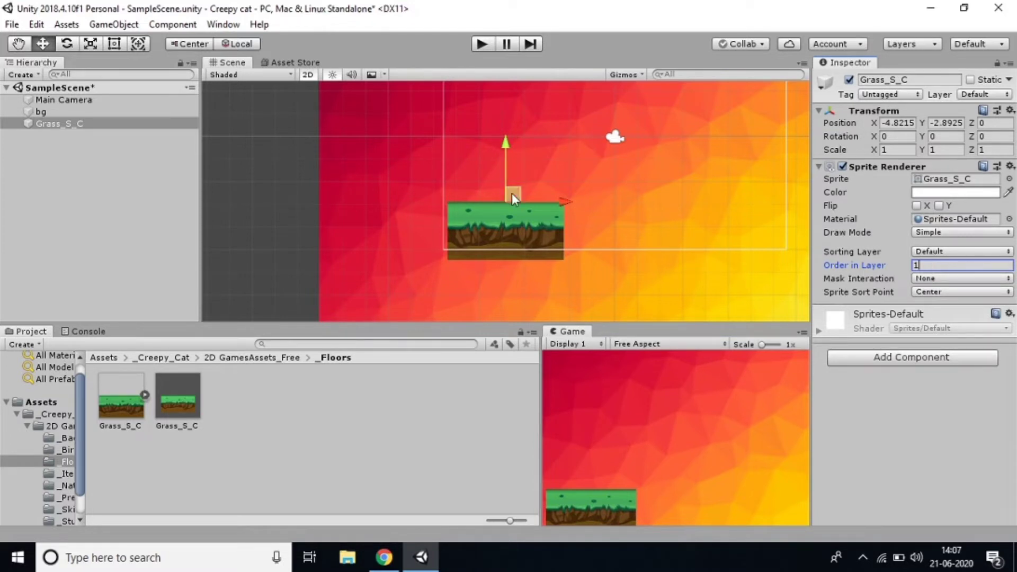
Step: Widen the Game view and move Grass_S_C to the camera frame's lower-left corner at about X -7.65, Y -2.53
left_click_drag(511, 193, 507, 184)
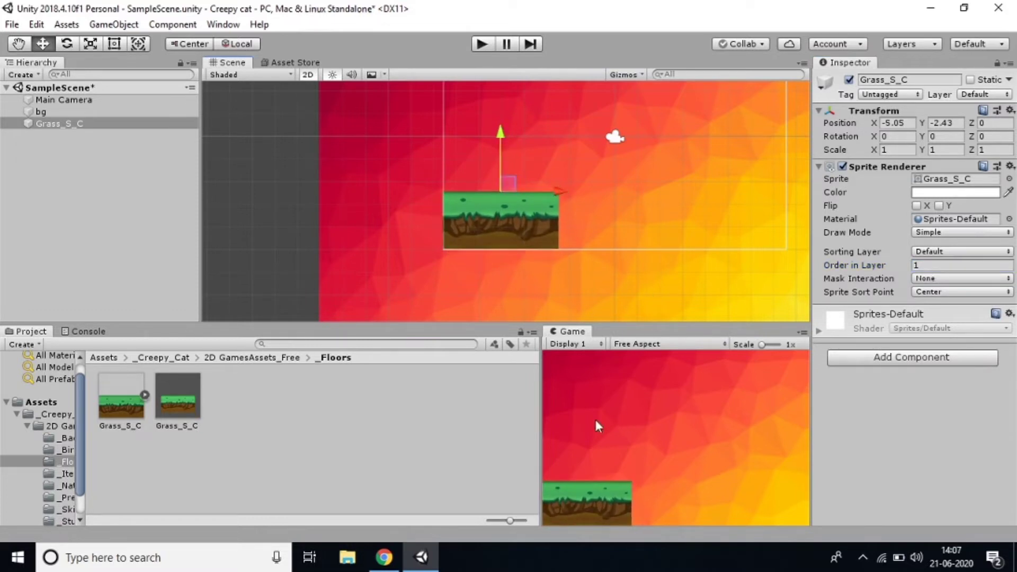
left_click_drag(540, 411, 448, 404)
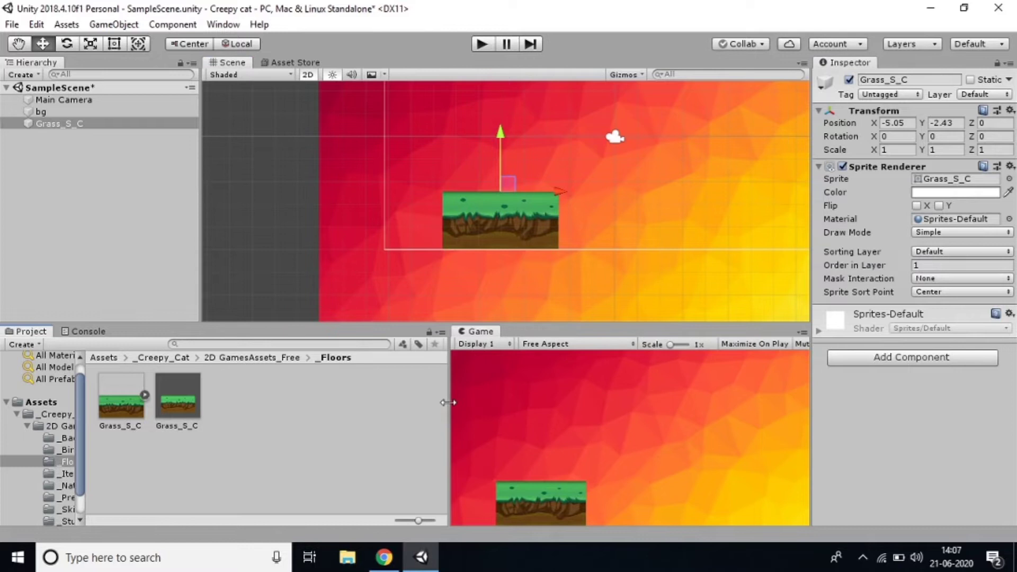
left_click(499, 230)
left_click(497, 211)
left_click_drag(508, 185, 452, 185)
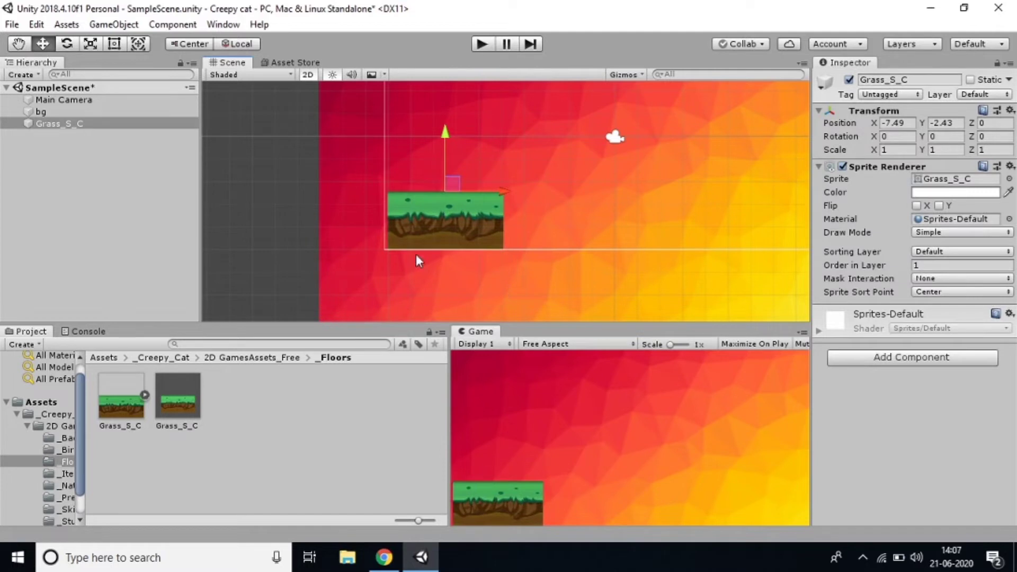
key("Left")
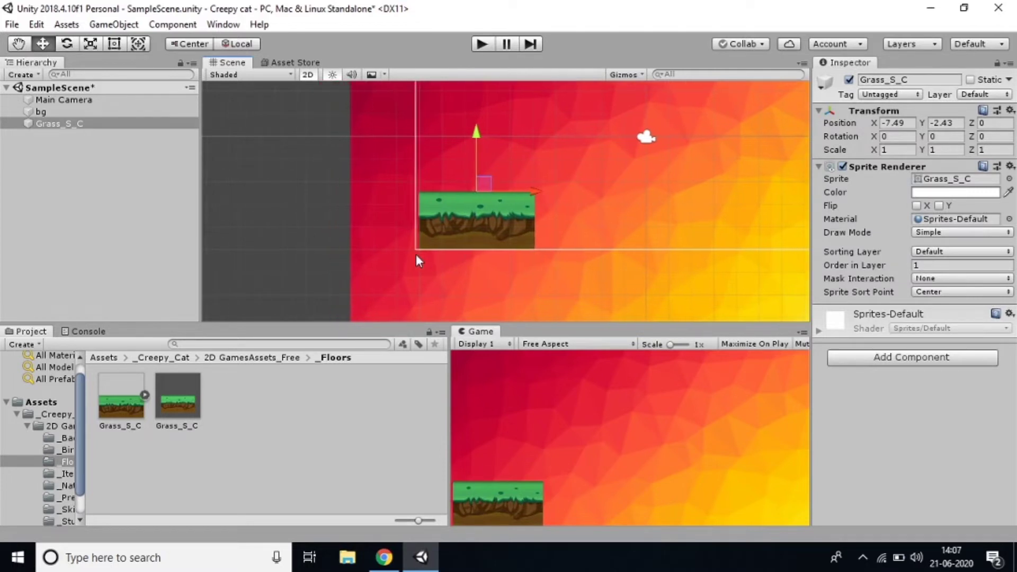
left_click(451, 218)
left_click(458, 218)
left_click_drag(487, 184, 484, 186)
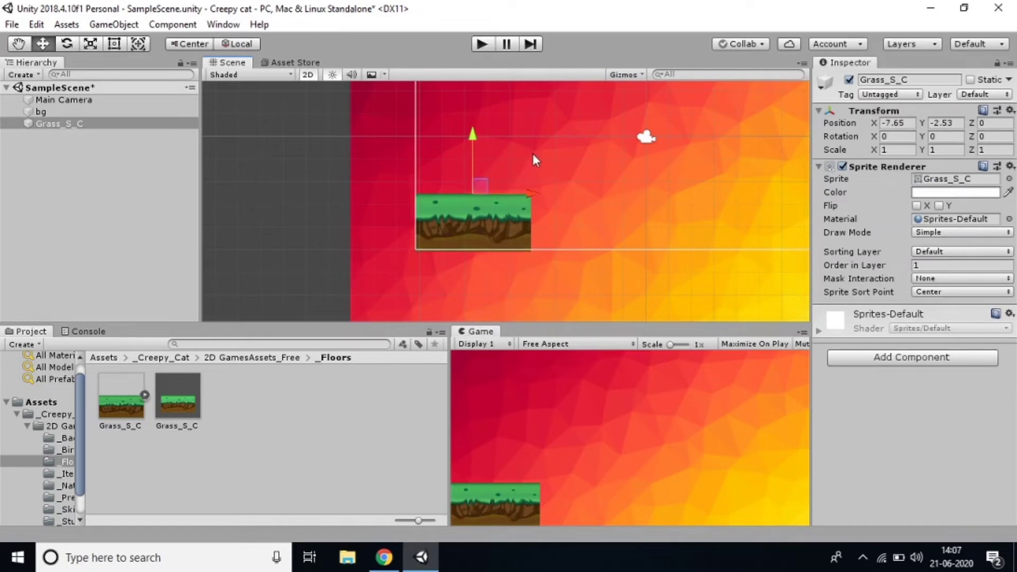
Step: Place a second Grass_S_C sprite from the _Floors folder in the scene at about X -4.61, Y -3.64
right_click_drag(532, 154, 563, 220)
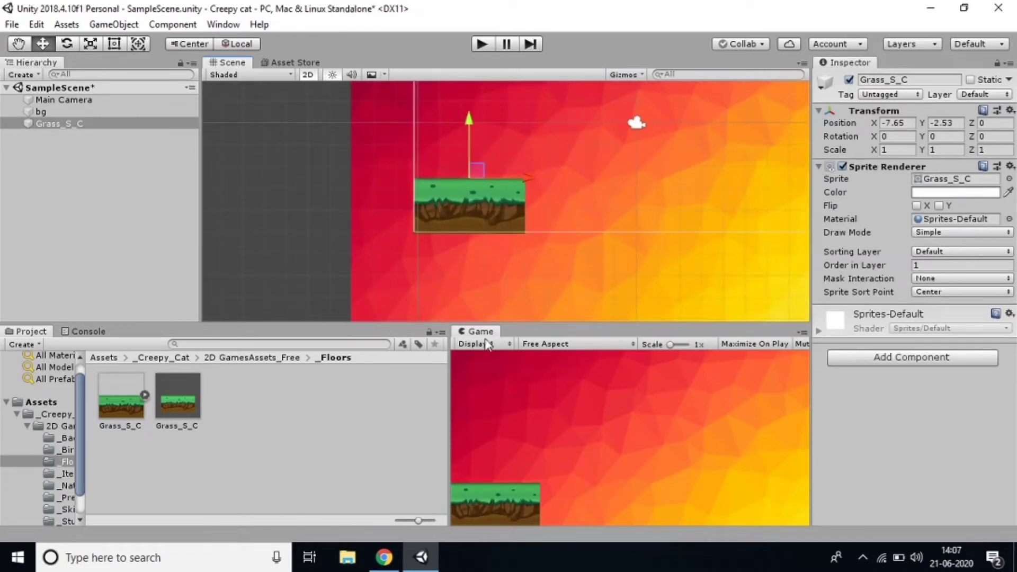
right_click_drag(522, 281, 400, 318)
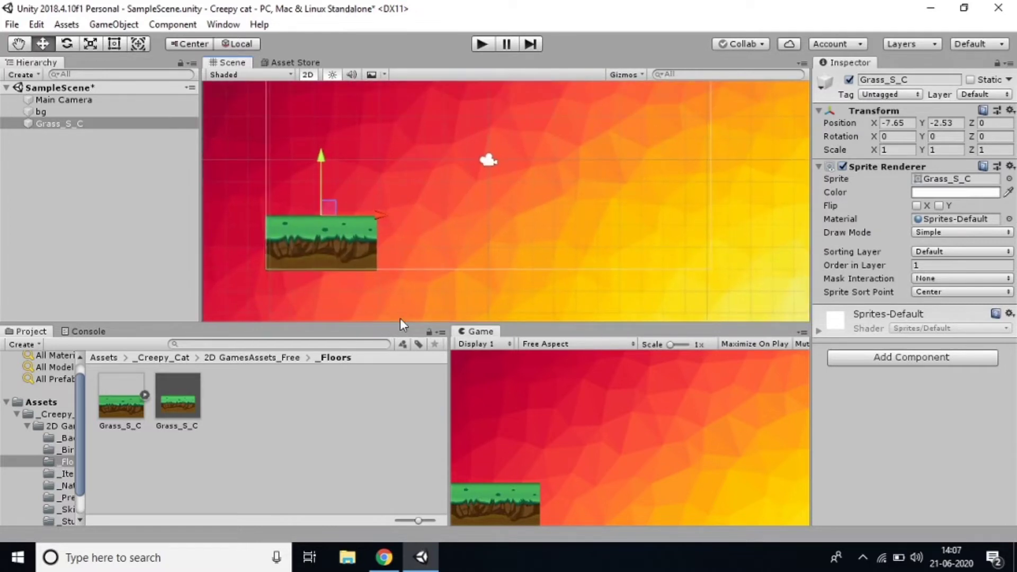
left_click(317, 227)
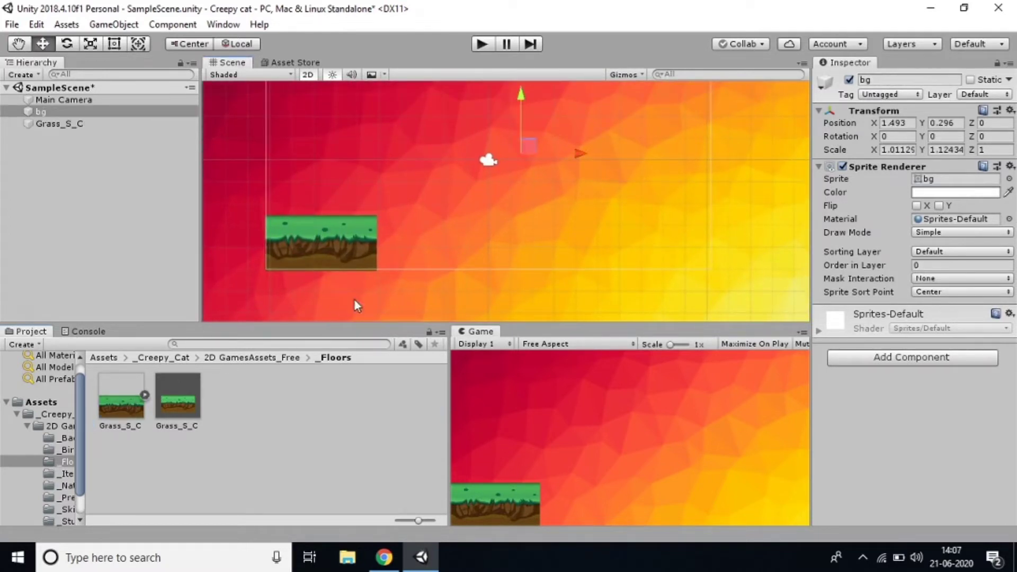
left_click_drag(386, 240, 387, 240)
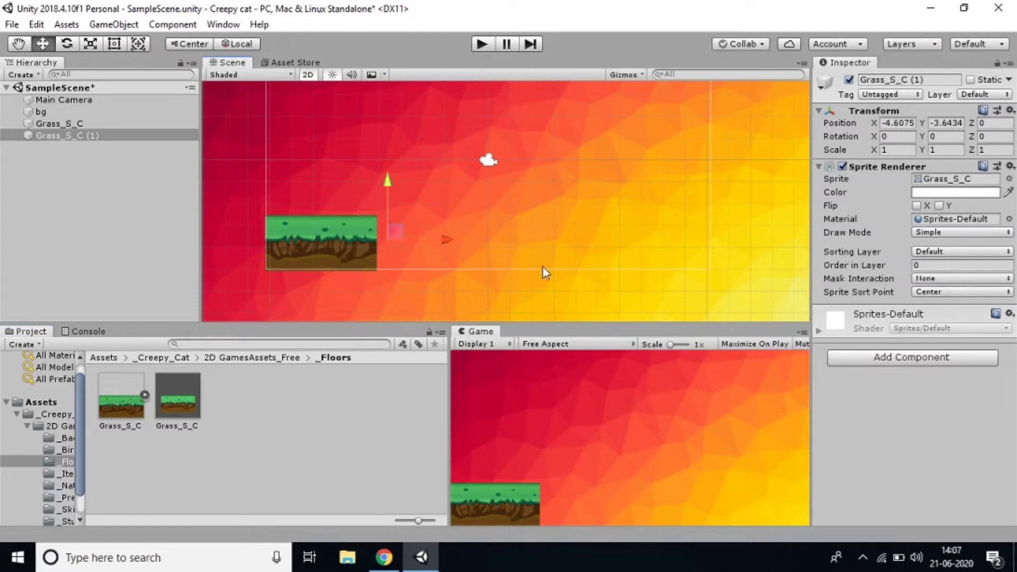
Step: Set the second grass tile's Order in Layer to 1 and move it against the first tile at about X -2.59, Y -2.55
left_click(947, 265)
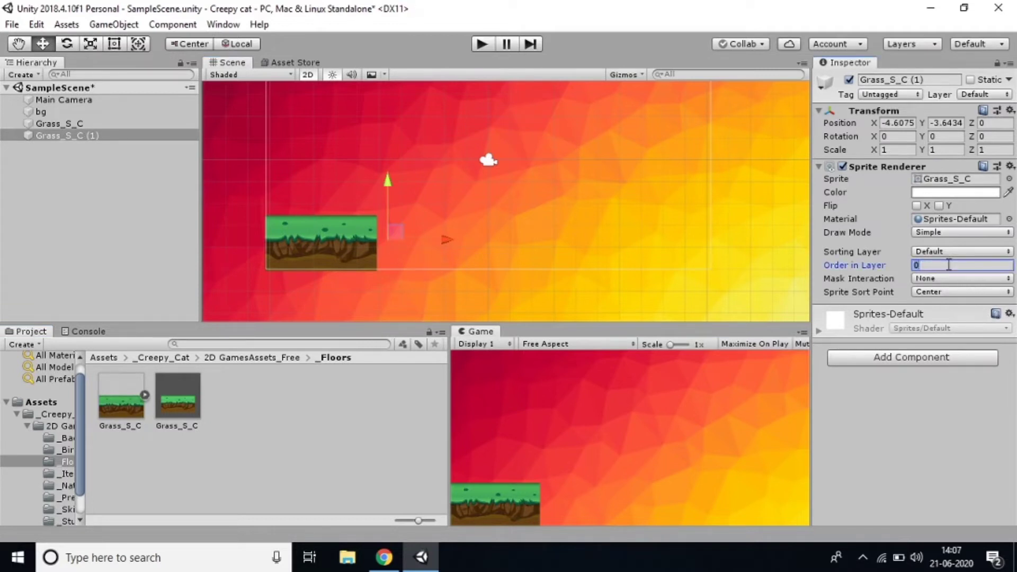
type("1")
left_click_drag(395, 228, 438, 205)
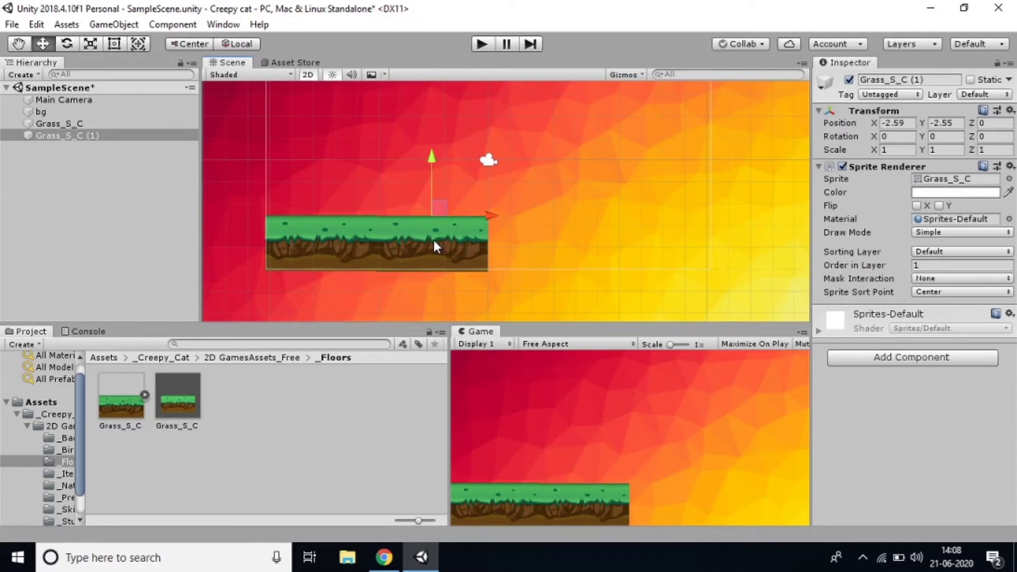
Step: Duplicate Grass_S_C (1) and move the copy to extend the ground at about X 2.5, Y -2.55
left_click(150, 136)
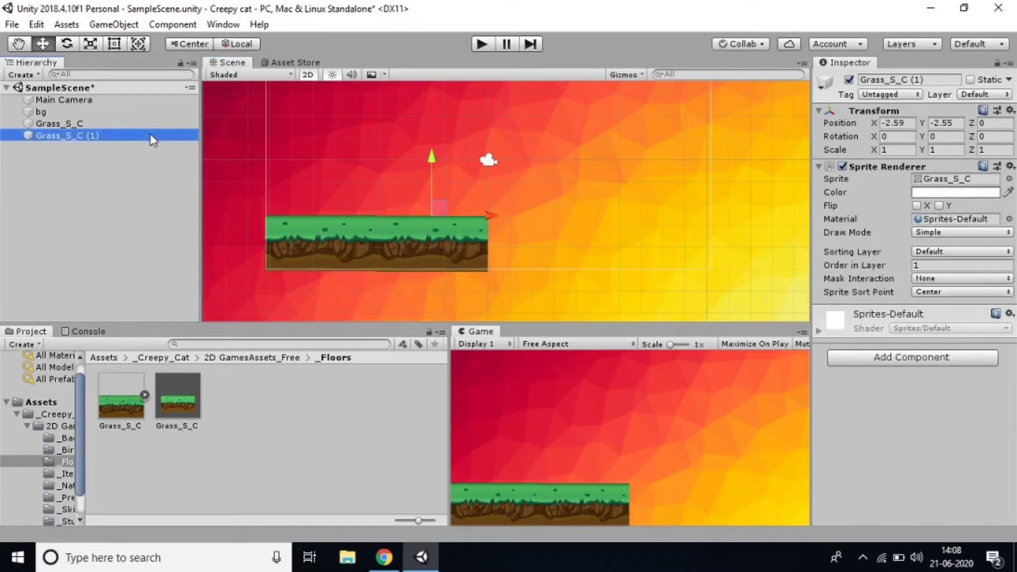
key("ctrl+d")
left_click(491, 233)
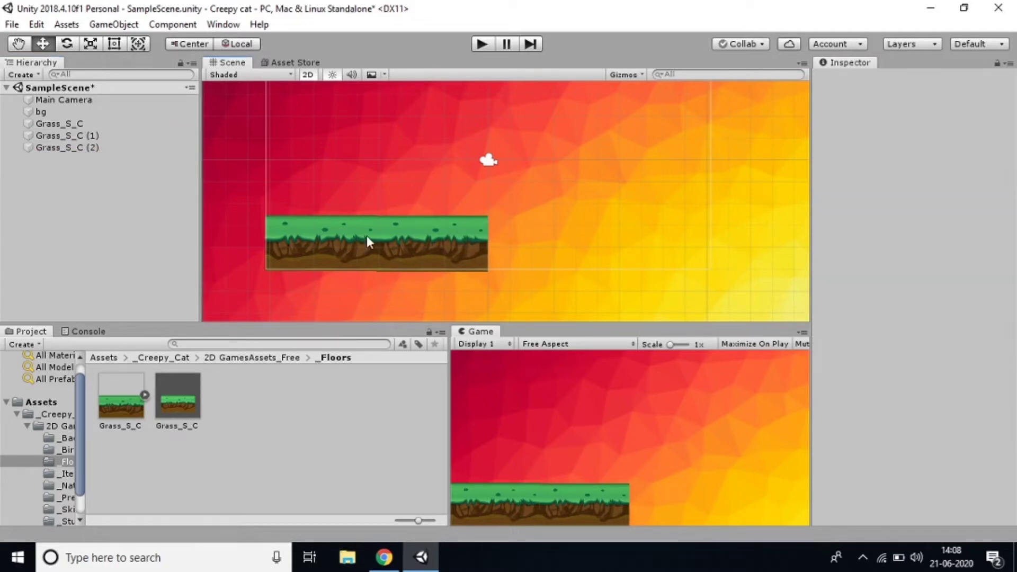
left_click(444, 234)
left_click_drag(437, 208, 545, 203)
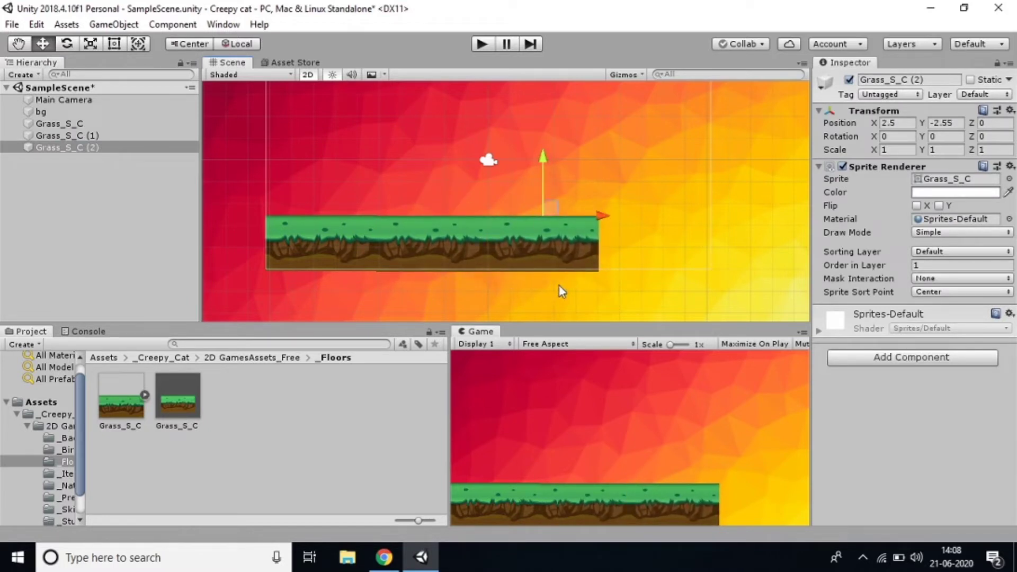
Step: Duplicate Grass_S_C (2) and move the copy to the ground's right end at about X 7.62, Y -2.55
key("ctrl+d")
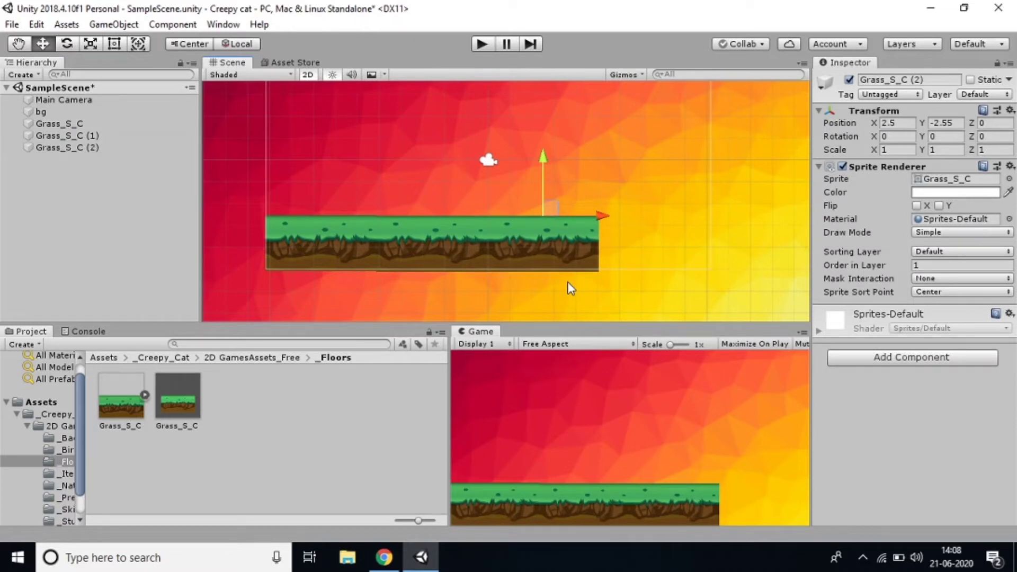
left_click_drag(541, 202, 660, 210)
key("Up")
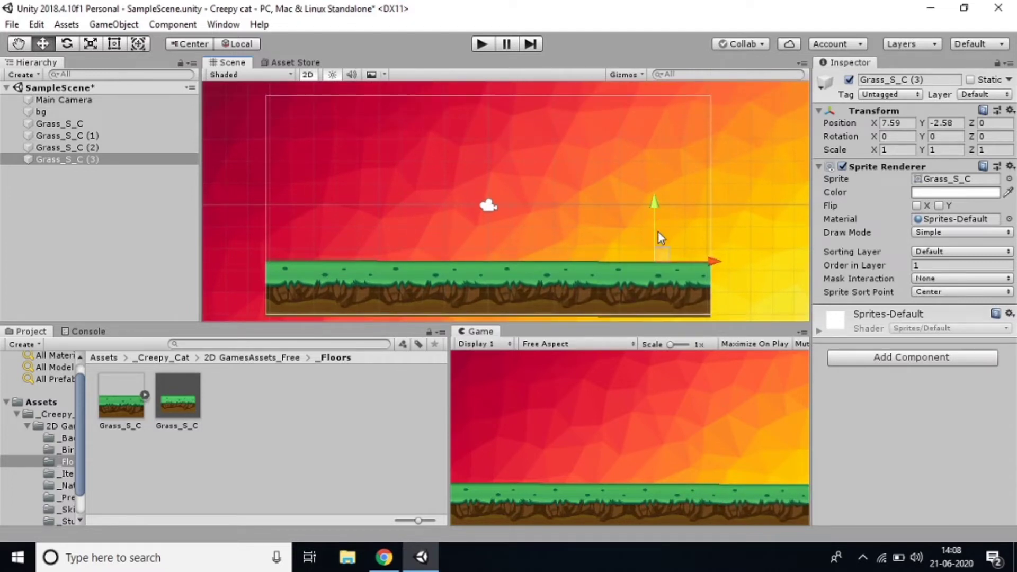
left_click_drag(659, 249, 662, 248)
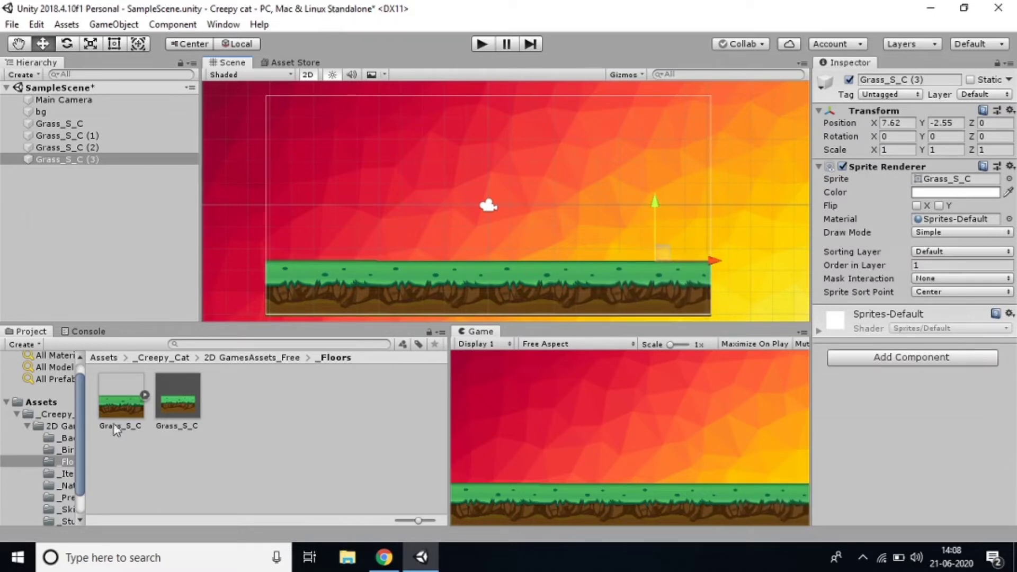
Step: Place the Grass_B sprite from the _Nature folder at about X -8.43, Y -3.94 and set its Order in Layer to 1
left_click(158, 358)
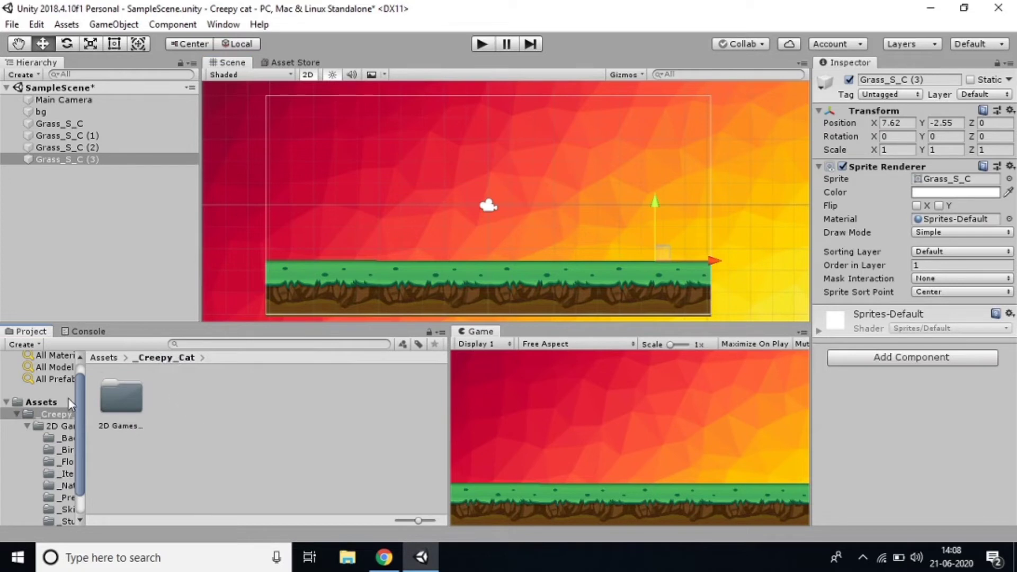
double_click(131, 395)
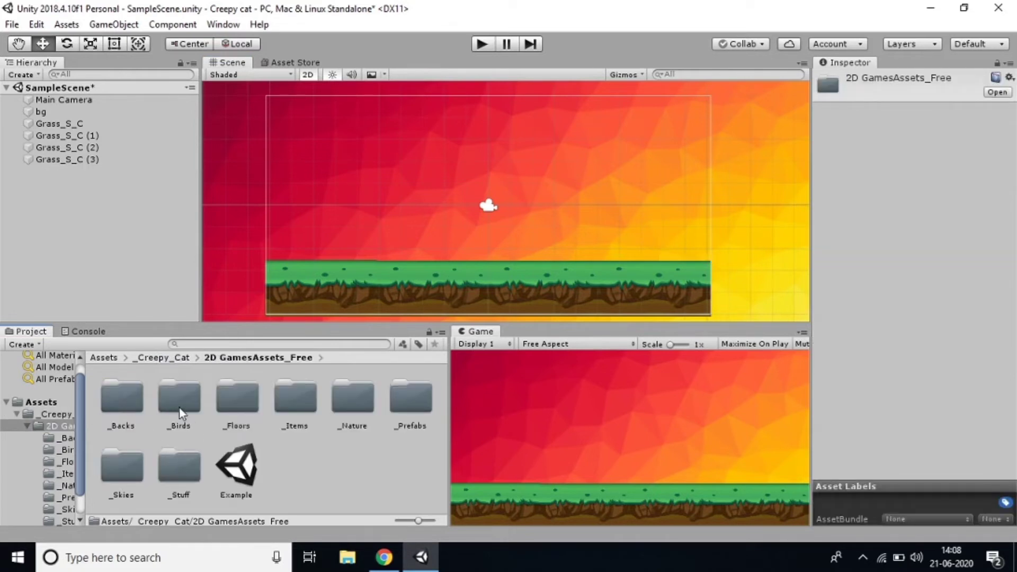
double_click(358, 405)
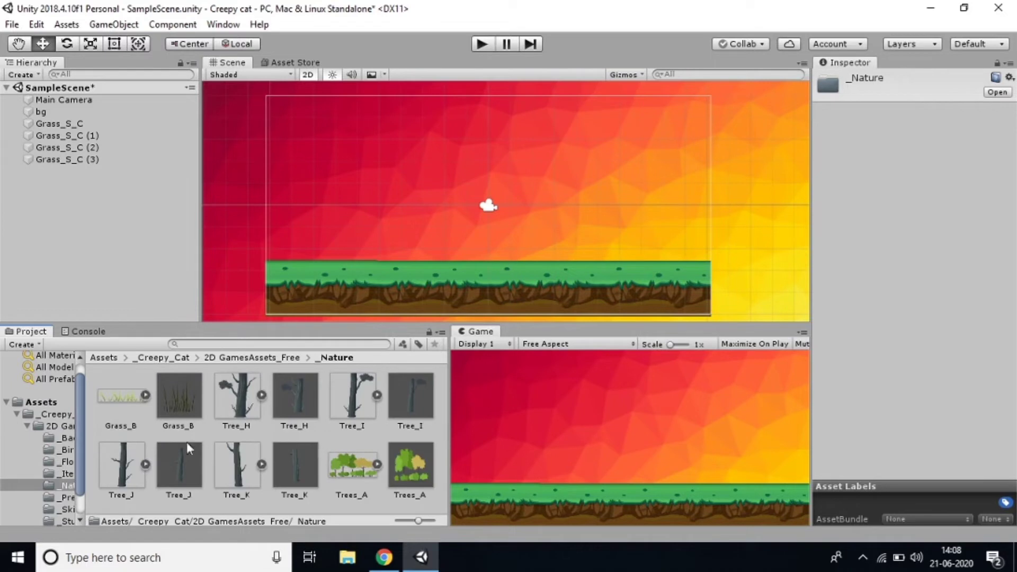
left_click_drag(118, 398, 304, 291)
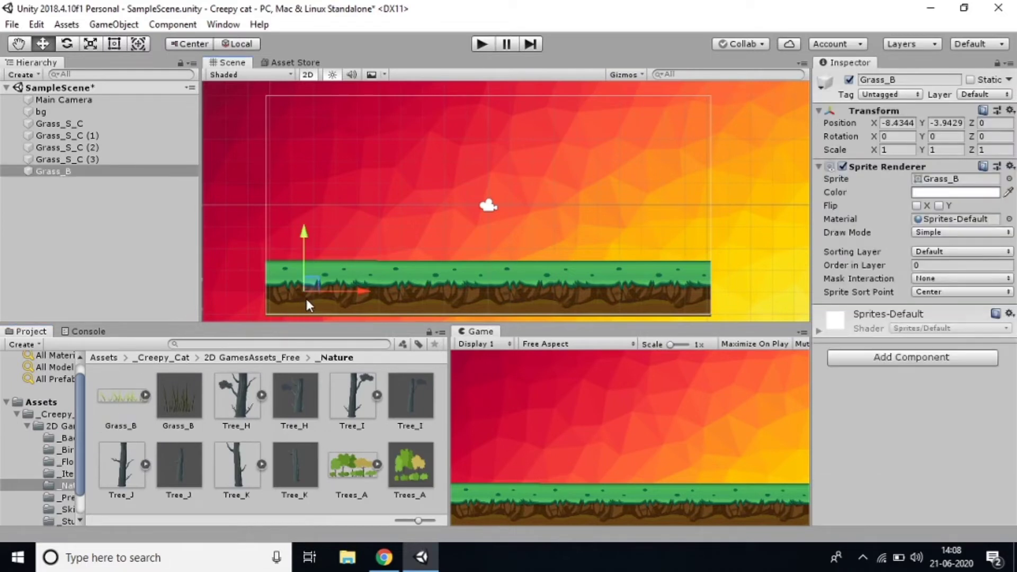
left_click(926, 264)
type("1")
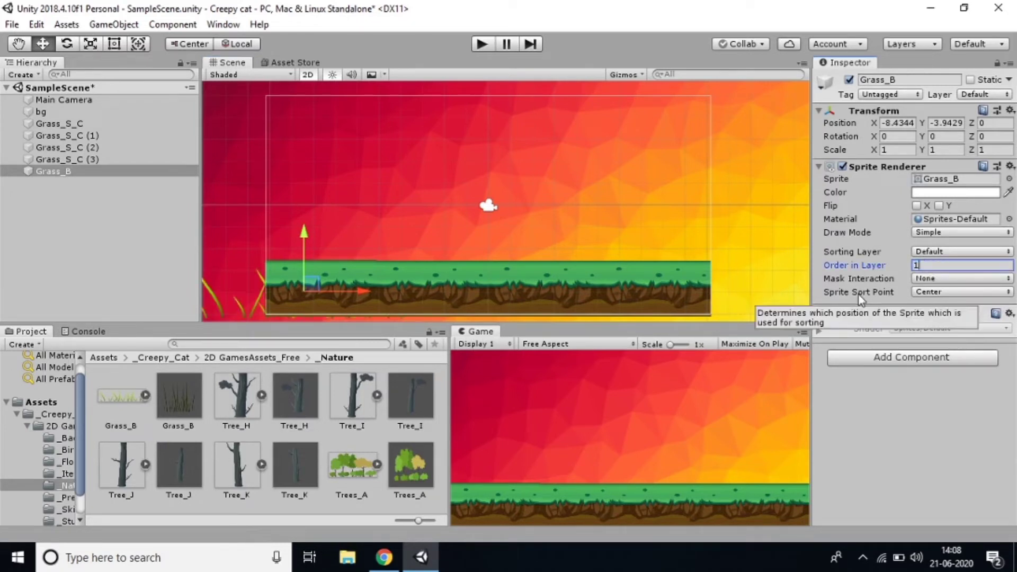
Step: Set Grass_B's Order in Layer to 2 and spread it and two duplicates along the ground at about X -5.29, 4.14 and 10.46
key("BackSpace")
type("2")
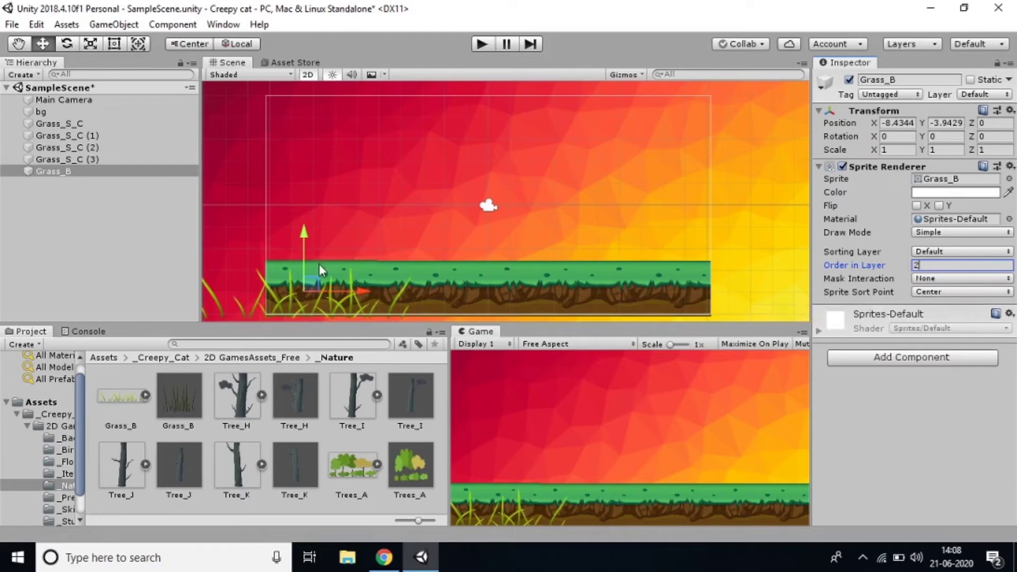
left_click_drag(318, 281, 721, 266)
key("ctrl+d")
key("ctrl+d")
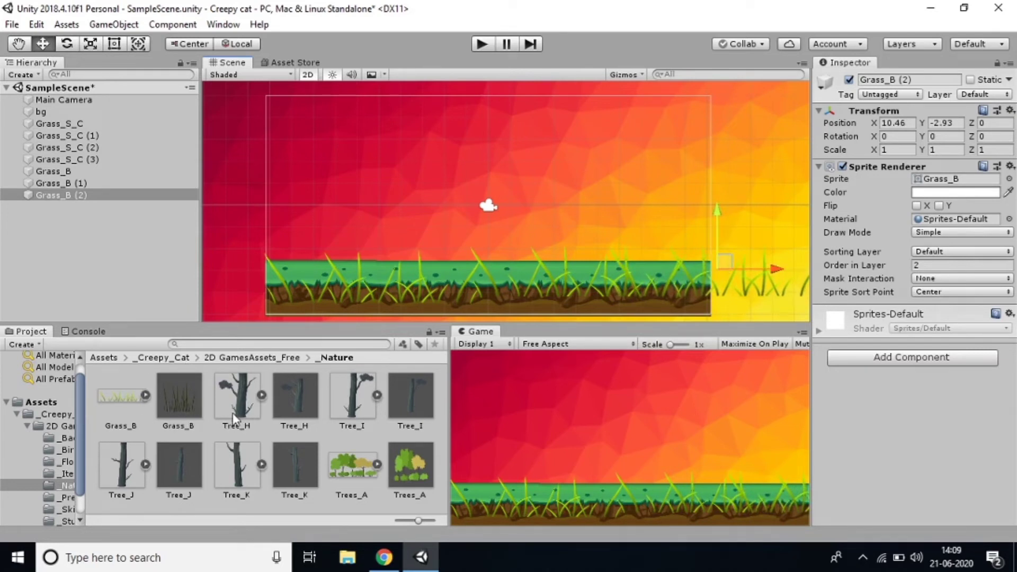
Step: Place the Tree_H sprite on the ground at about X -1.67, Y -0.22 and set its Order in Layer to 3
left_click_drag(242, 398, 469, 185)
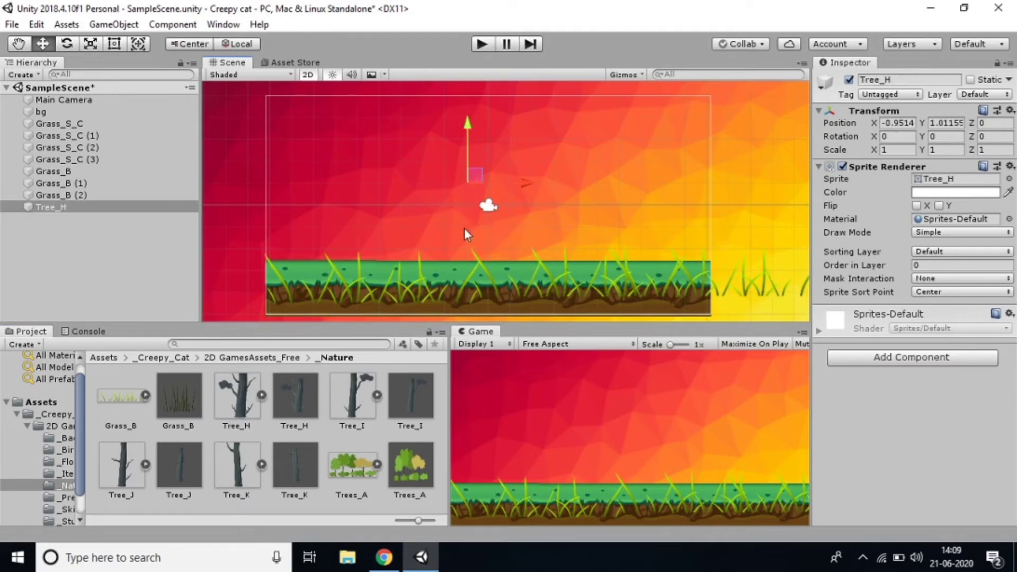
left_click(929, 266)
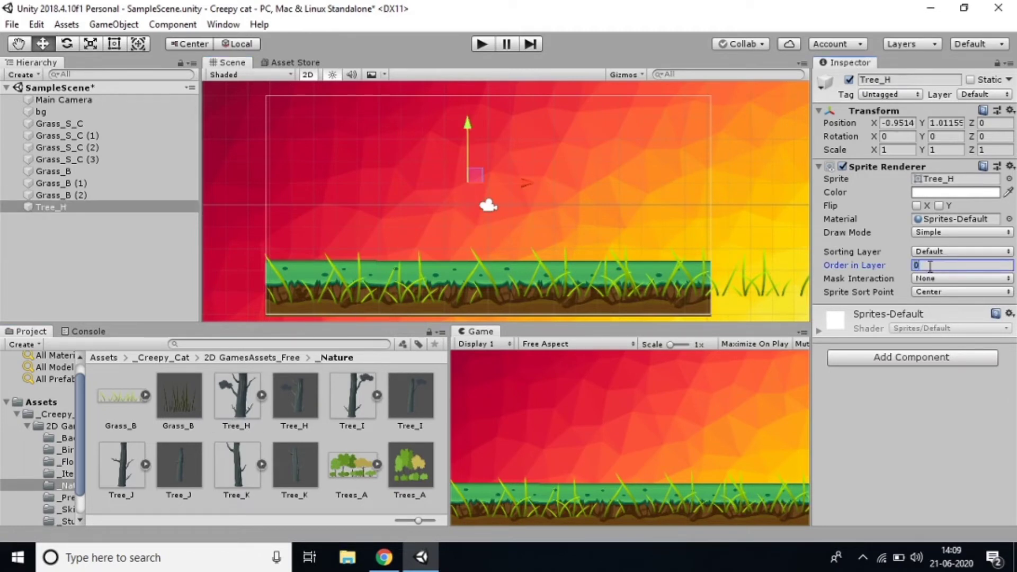
type("1")
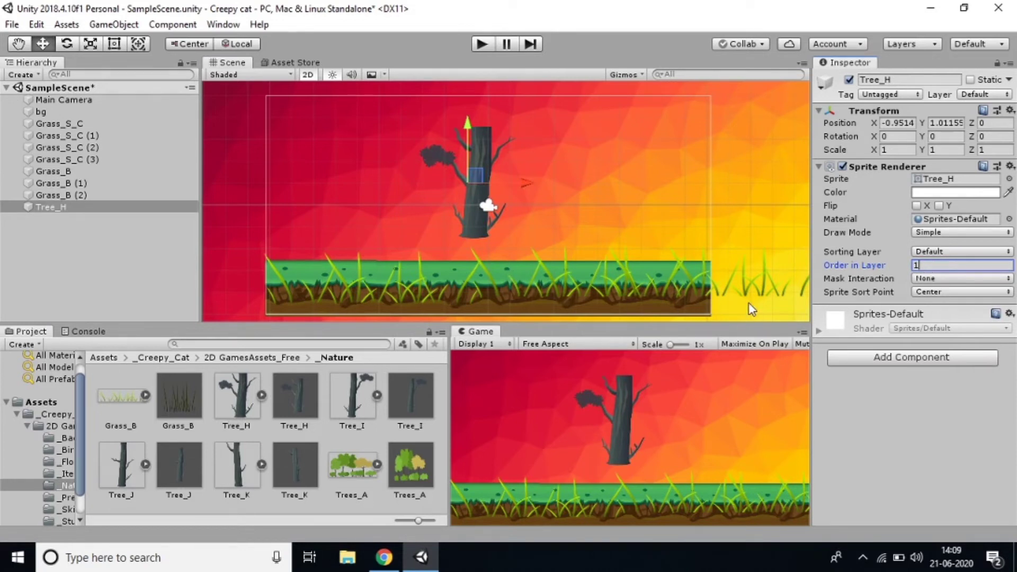
key("BackSpace")
type("3")
left_click_drag(482, 175, 465, 202)
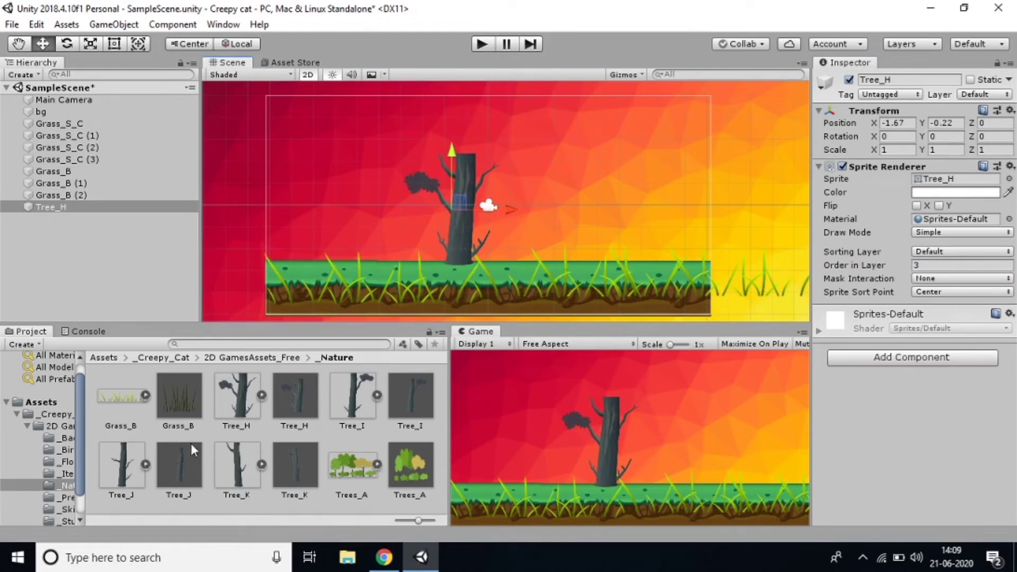
Step: Place the Trees_A sprite on the ground at about X 5.37, Y 0.02 and set its Order in Layer to 3
left_click_drag(363, 471, 610, 212)
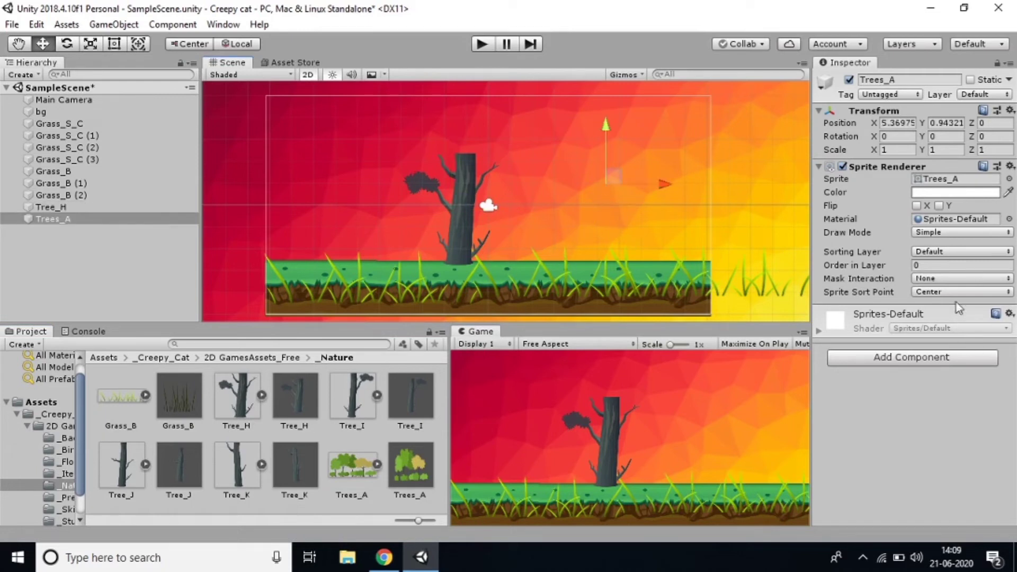
left_click(934, 267)
type("3")
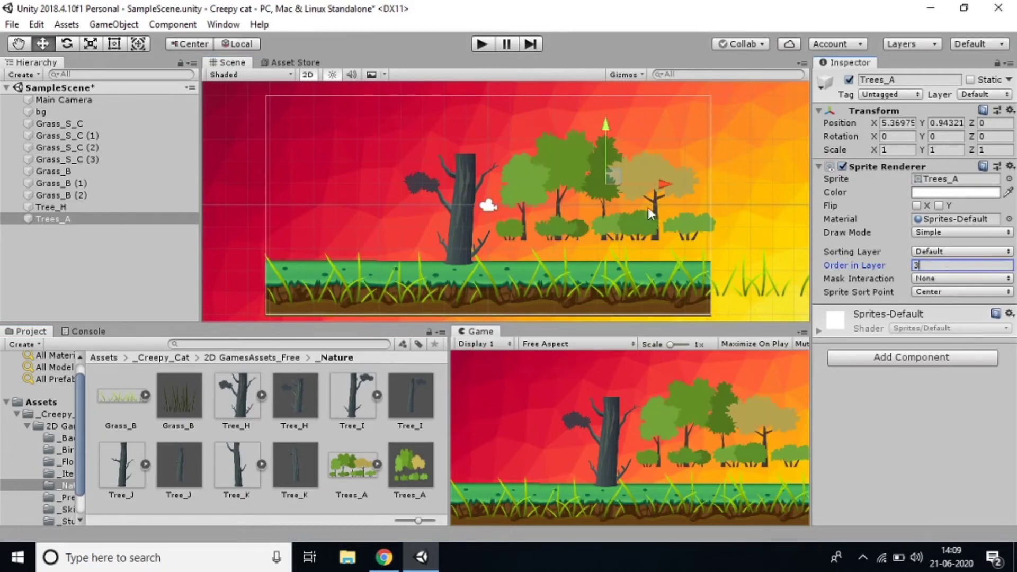
left_click_drag(615, 177, 607, 208)
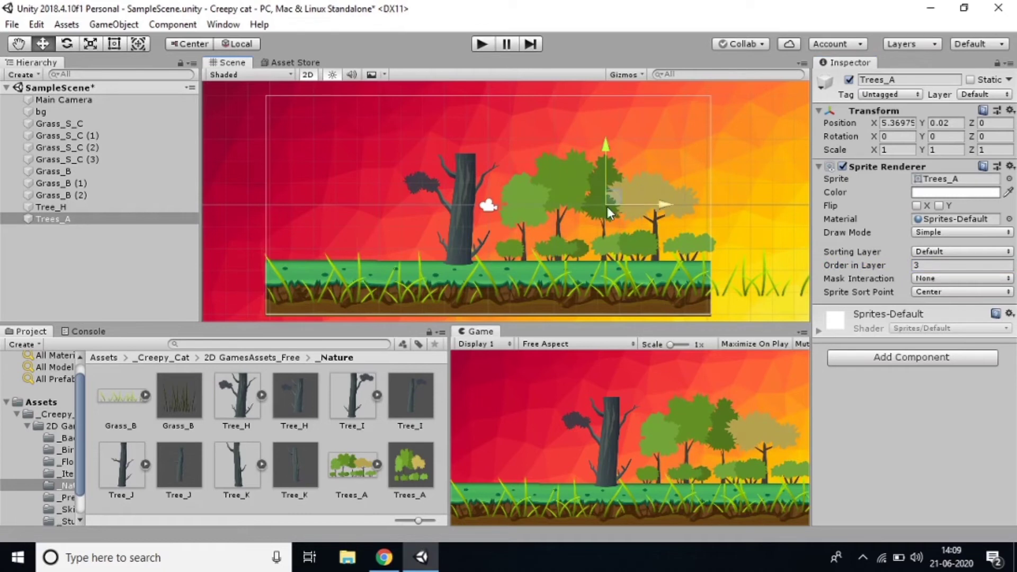
Step: Place the Moon_B sprite from the _Skies folder at about X -0.61, Y 2.04 with Order in Layer 3
scroll(562, 249, "down", 1)
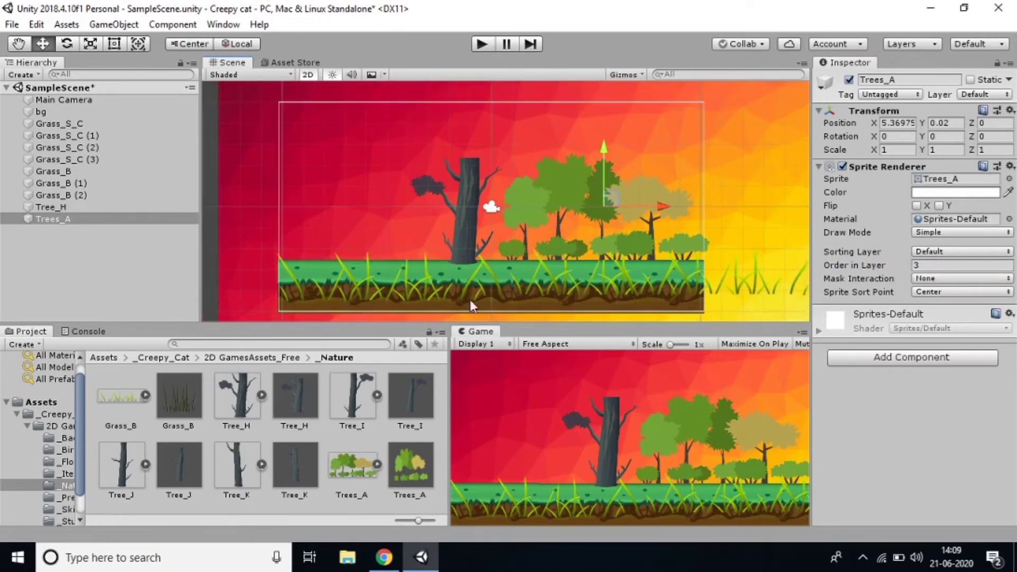
left_click(209, 359)
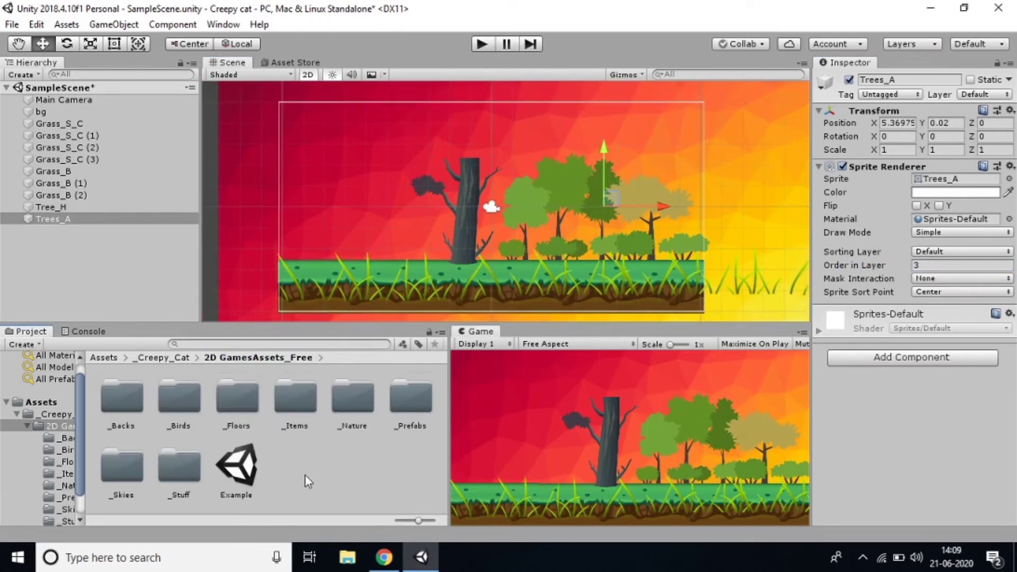
double_click(360, 410)
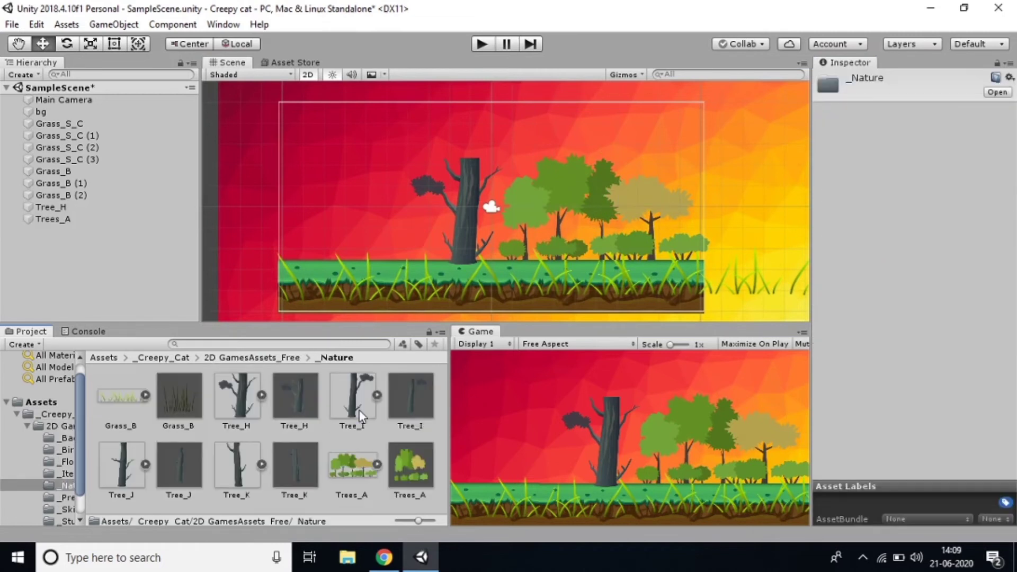
left_click(249, 359)
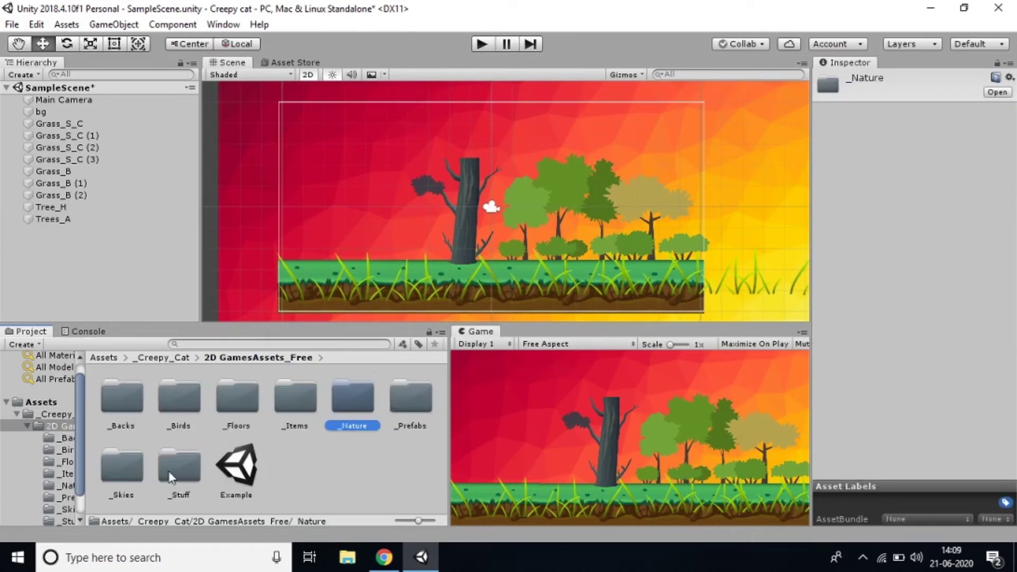
double_click(138, 467)
left_click_drag(290, 406, 409, 258)
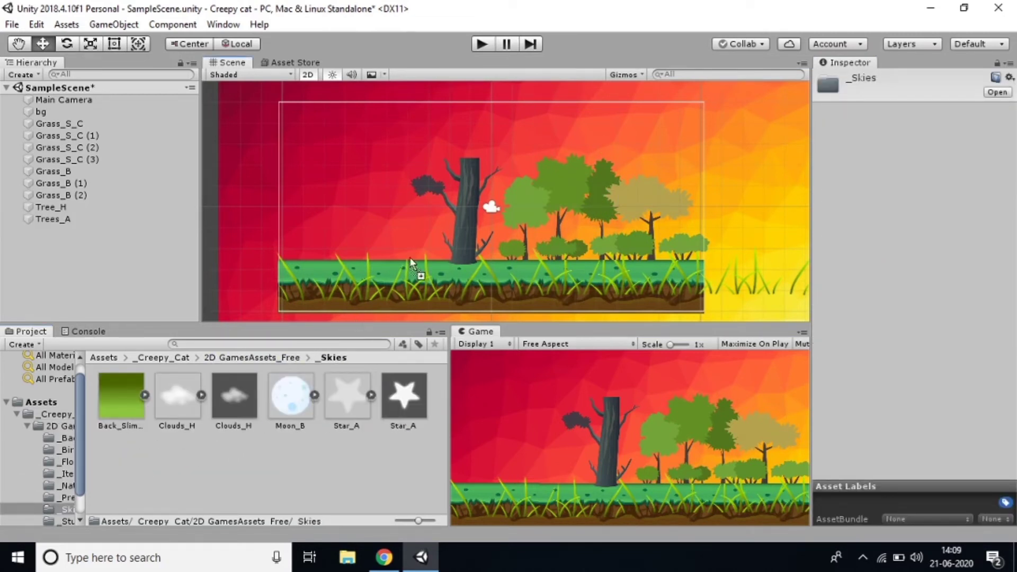
left_click_drag(486, 147, 486, 154)
left_click(932, 264)
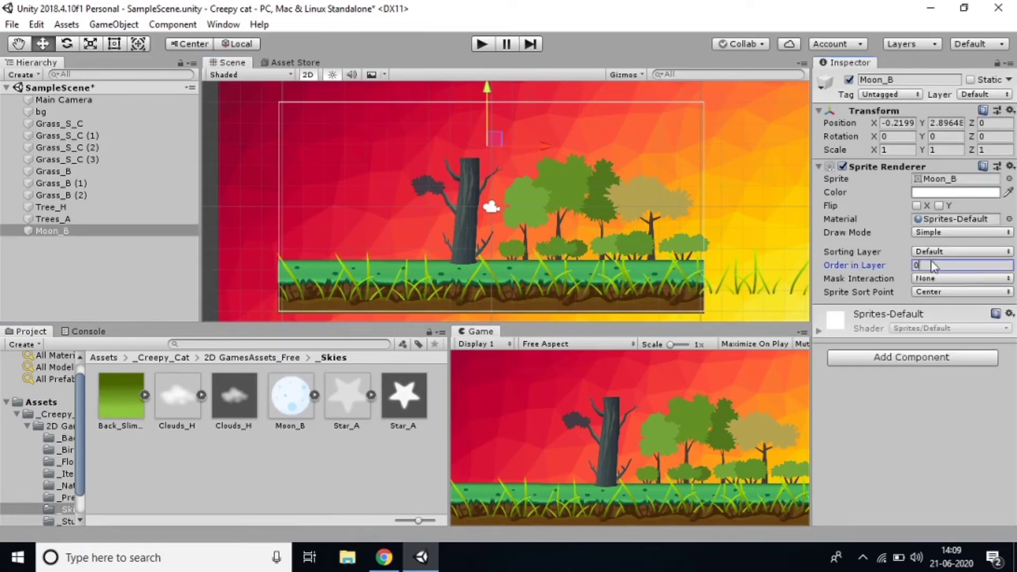
type("3")
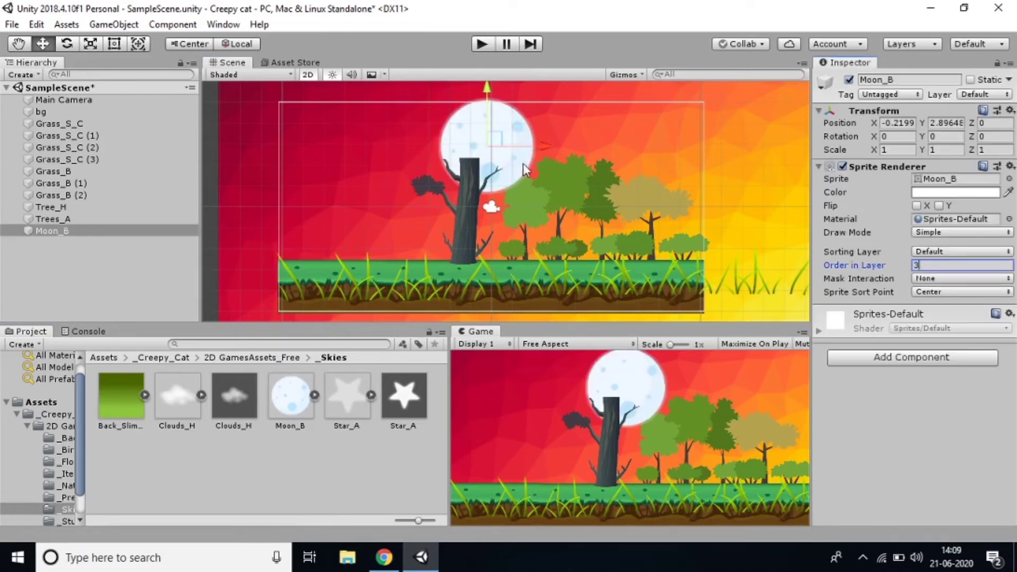
left_click_drag(499, 140, 490, 165)
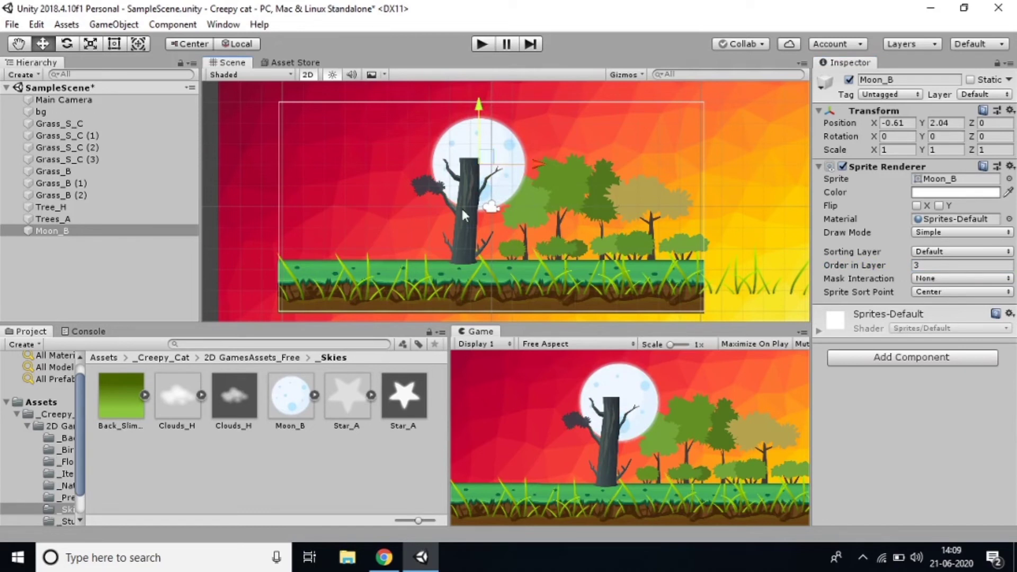
Step: Place the Star_A sprite in the sky at about X 7.24, Y 2.93 and set its Order in Layer to 3
left_click_drag(365, 403, 528, 276)
left_click_drag(641, 149, 643, 141)
left_click(948, 266)
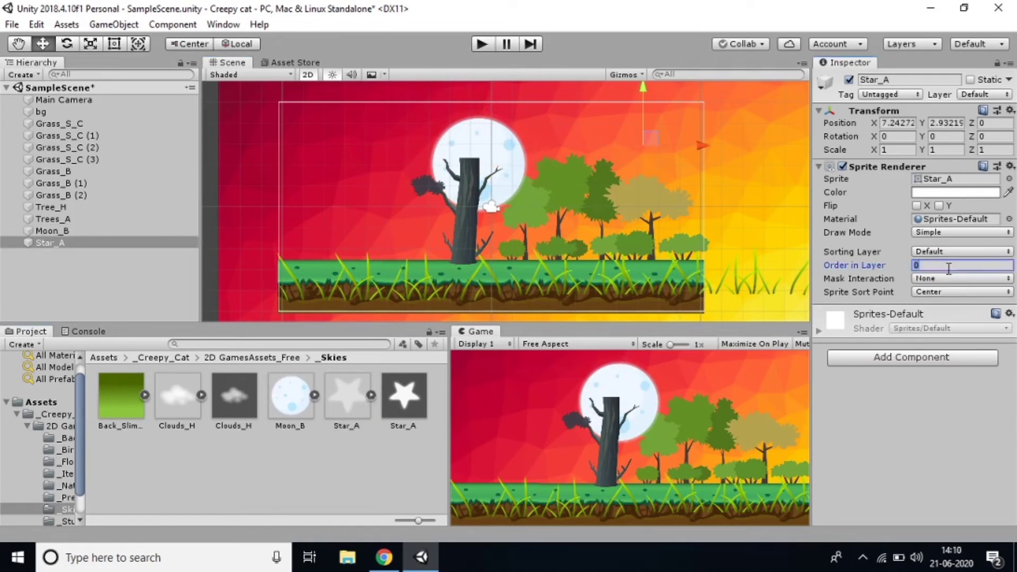
type("3")
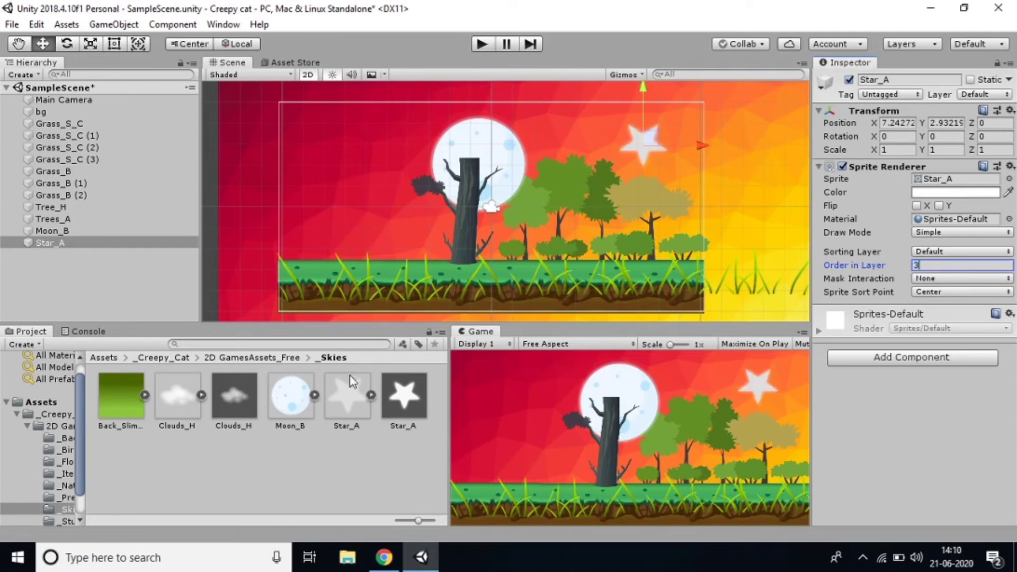
Step: Place the Clouds_H sprite in the sky at about X -5.36, Y 3.36 and set its Order in Layer to 3
left_click(182, 397)
left_click_drag(183, 398, 380, 138)
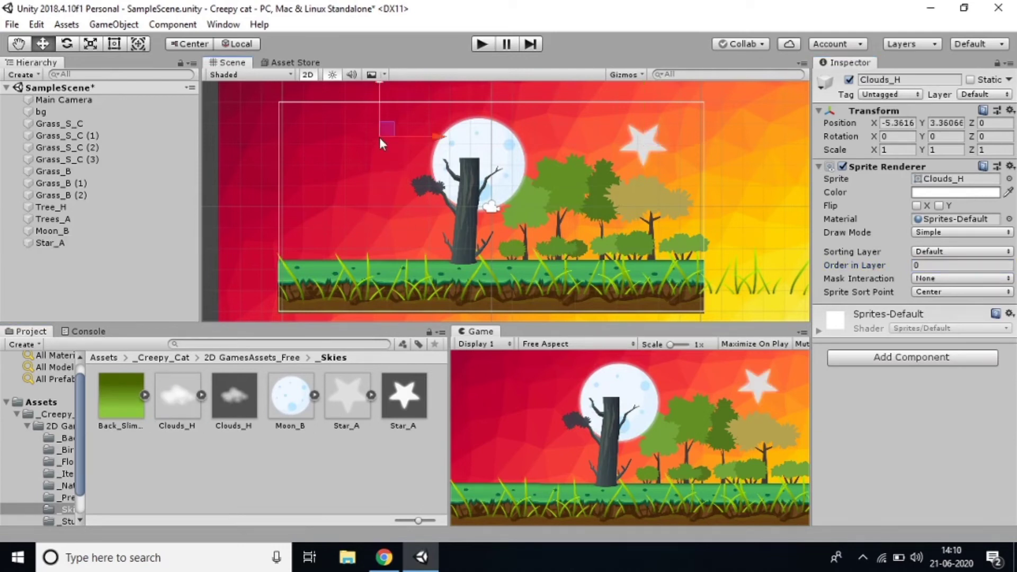
left_click(955, 261)
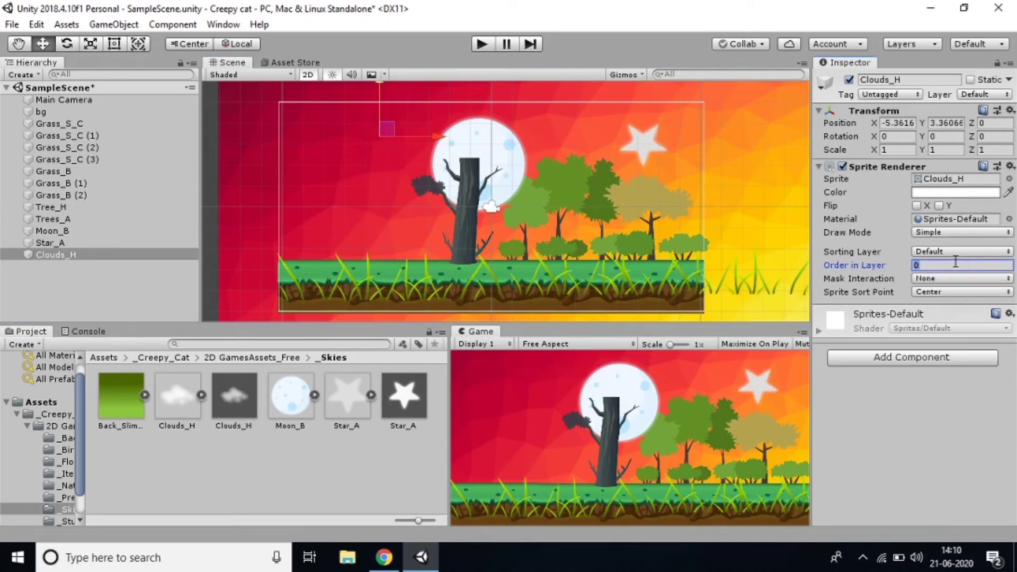
type("3")
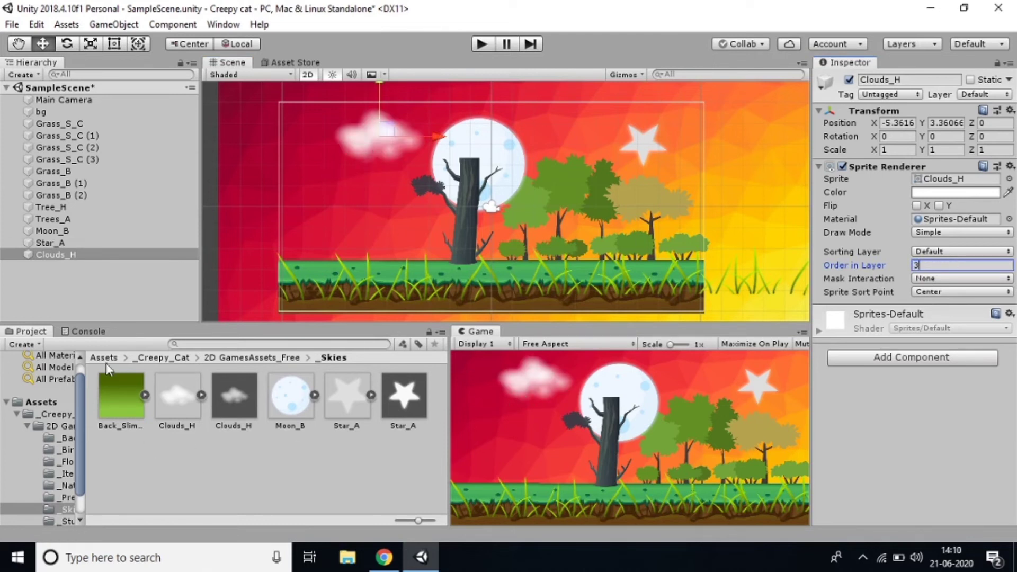
Step: Place the Red_A_Frame_01 bird sprite from the _Birds folder at about X -7.54, Y 1.72
left_click(160, 357)
double_click(125, 408)
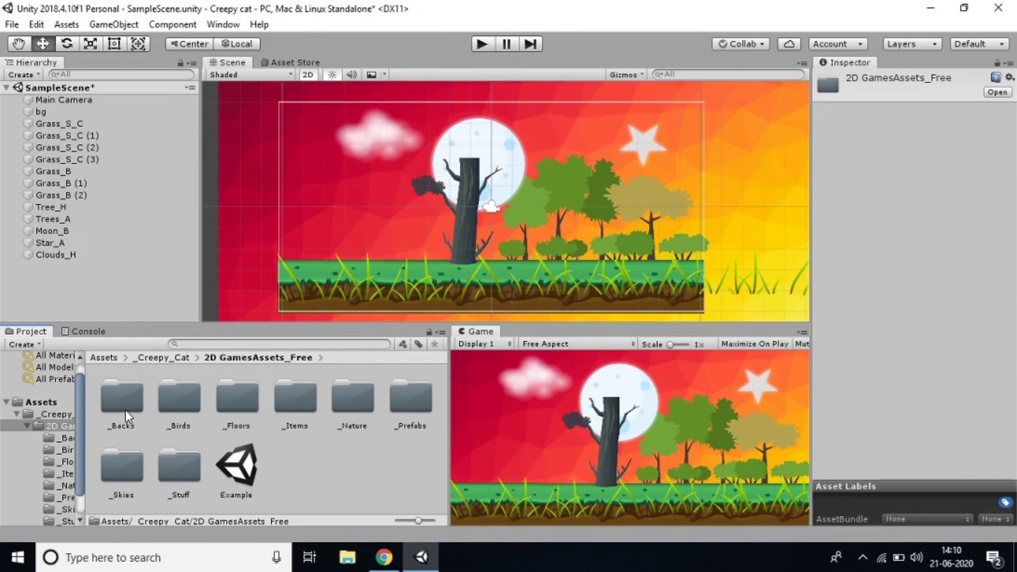
double_click(177, 408)
left_click_drag(357, 420, 335, 170)
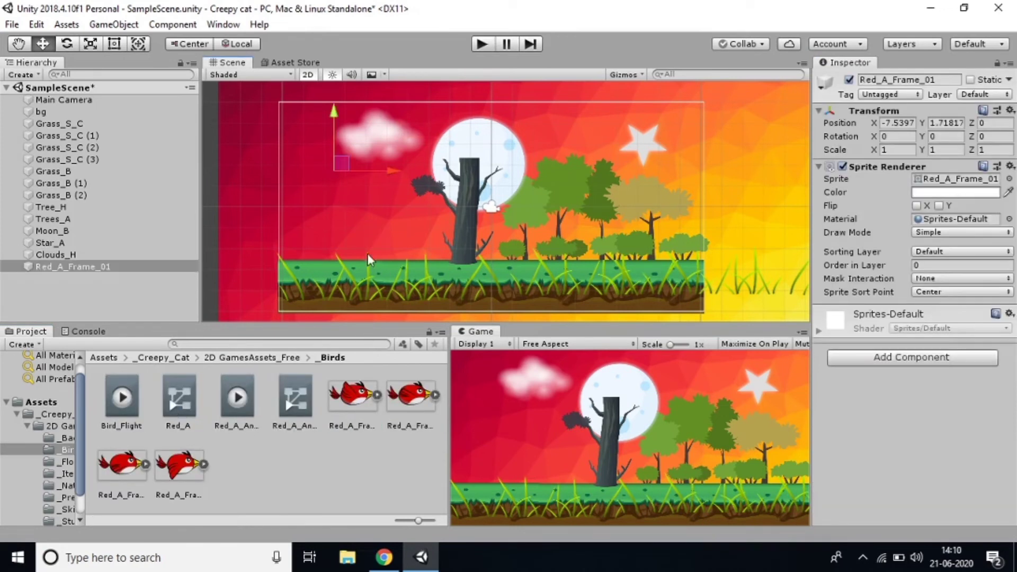
left_click(949, 268)
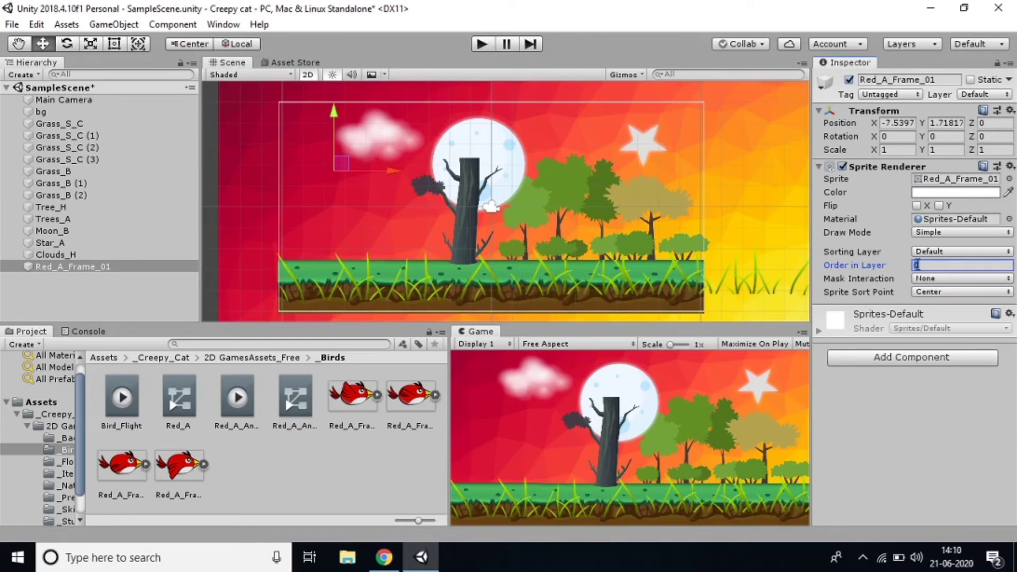
Step: Check the Order in Layer of the ground, grass and tree sprites, and set Red_A_Frame_01's Order in Layer to 1
left_click(321, 271)
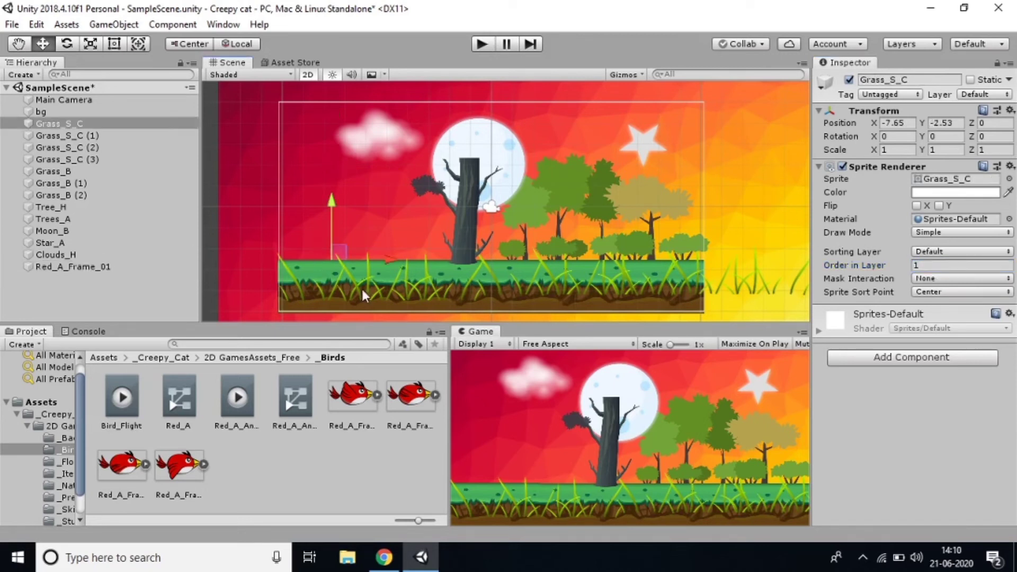
left_click(444, 274)
left_click(530, 250)
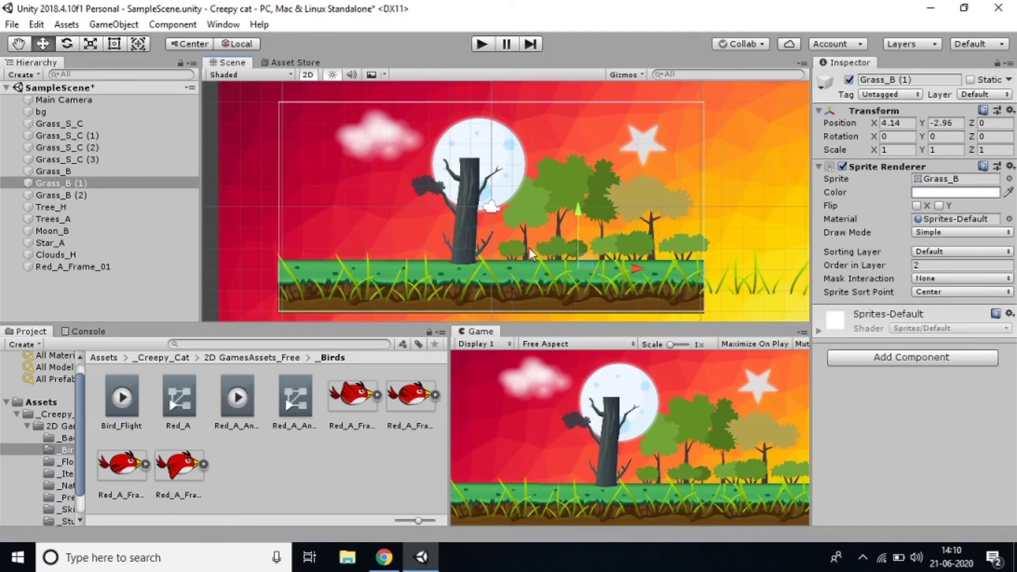
left_click(458, 226)
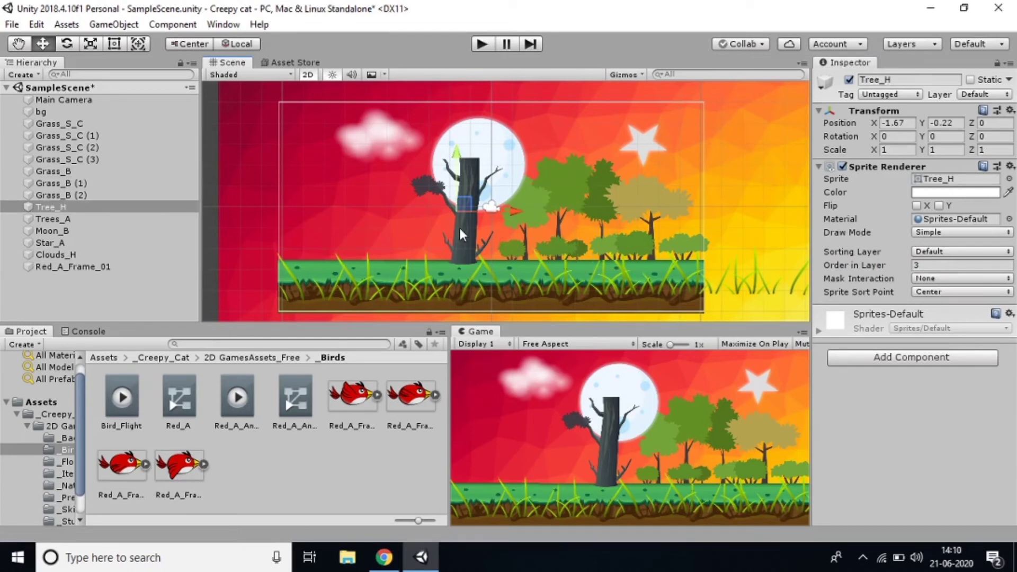
left_click(408, 280)
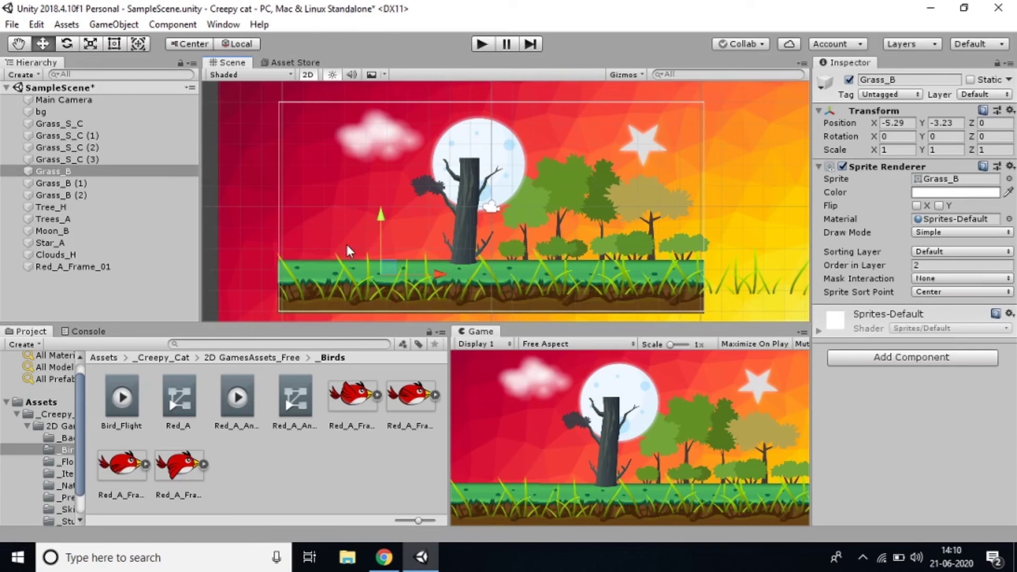
left_click(64, 266)
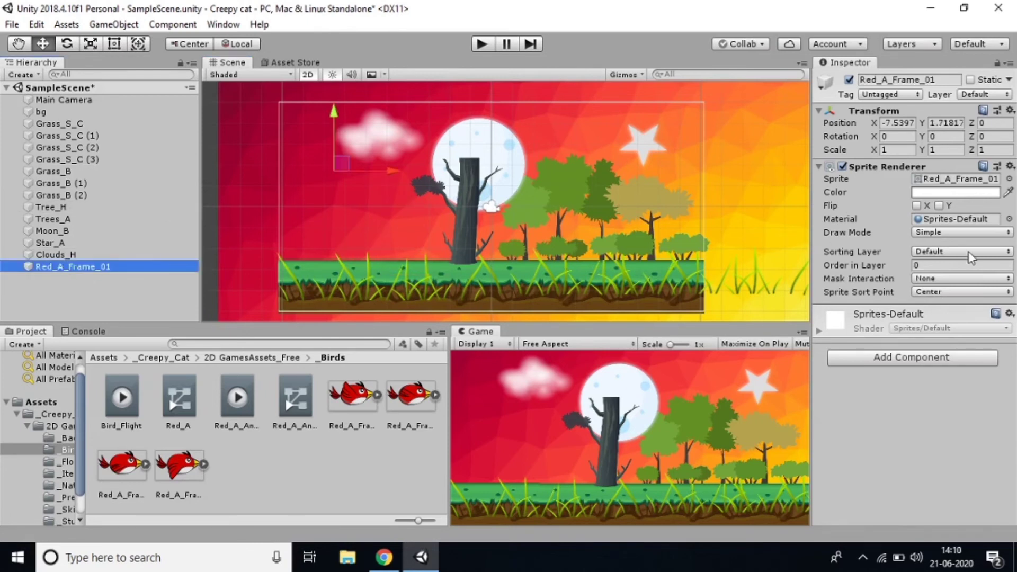
left_click(935, 265)
type("1")
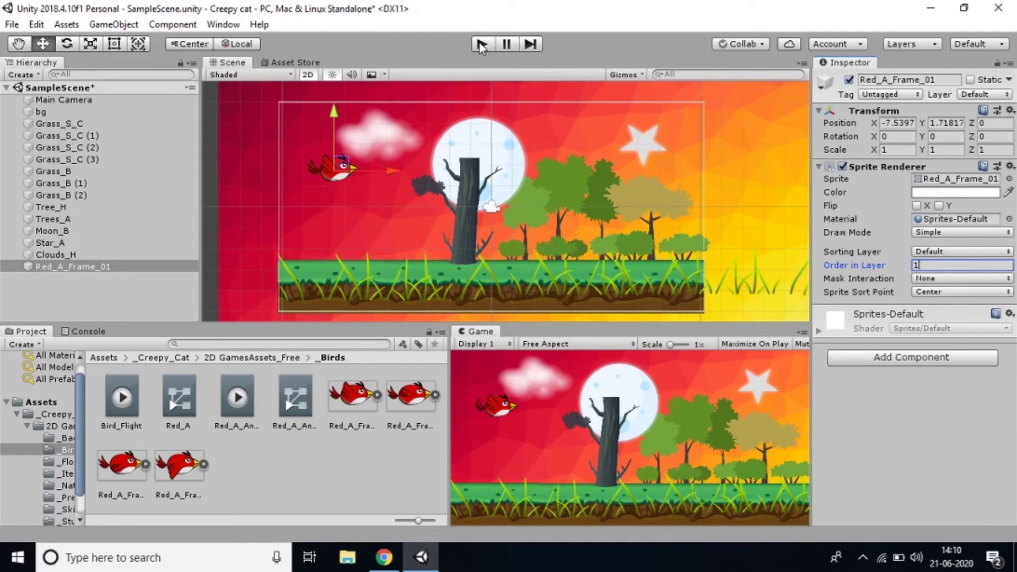
left_click(332, 178)
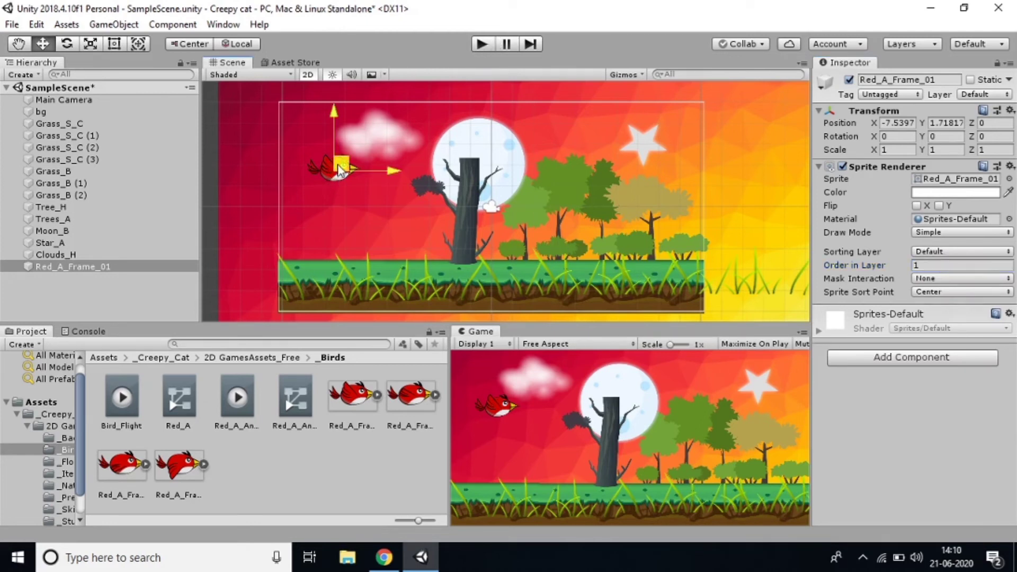